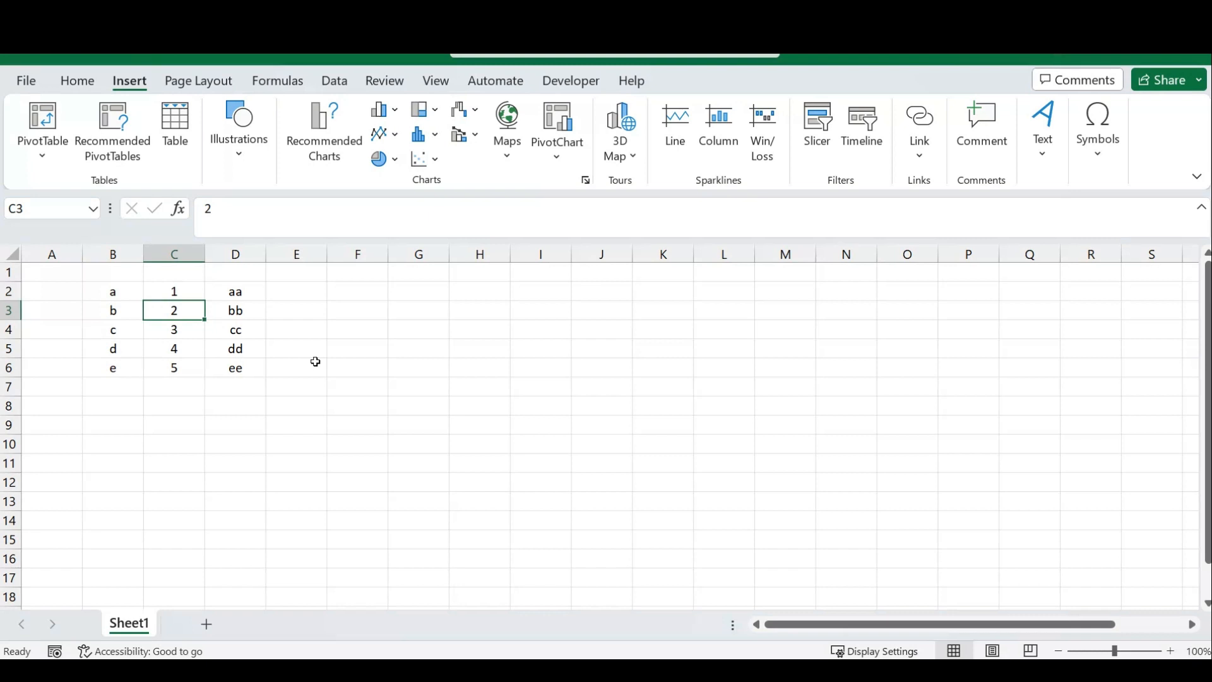
Change the font color of cell C3 to the orange theme color.
{"action": "key", "text": "alt+h"}
{"action": "key", "text": "f"}
{"action": "key", "text": "c"}
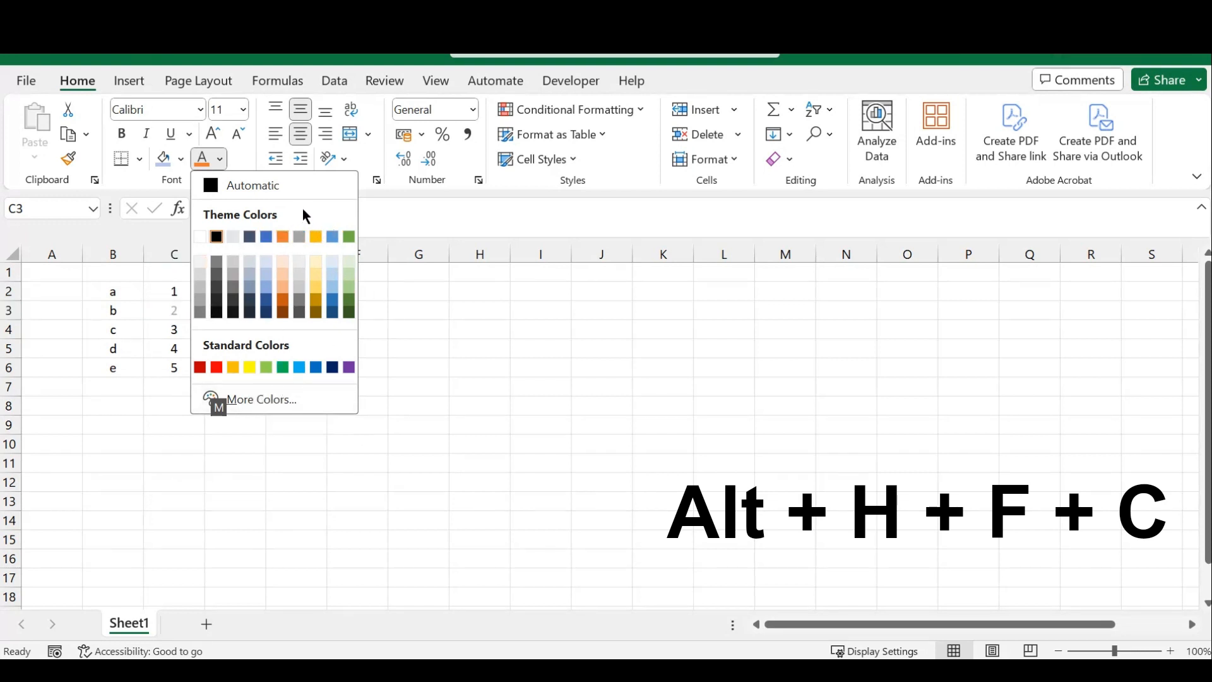
{"action": "left_click", "coordinate": [282, 237]}
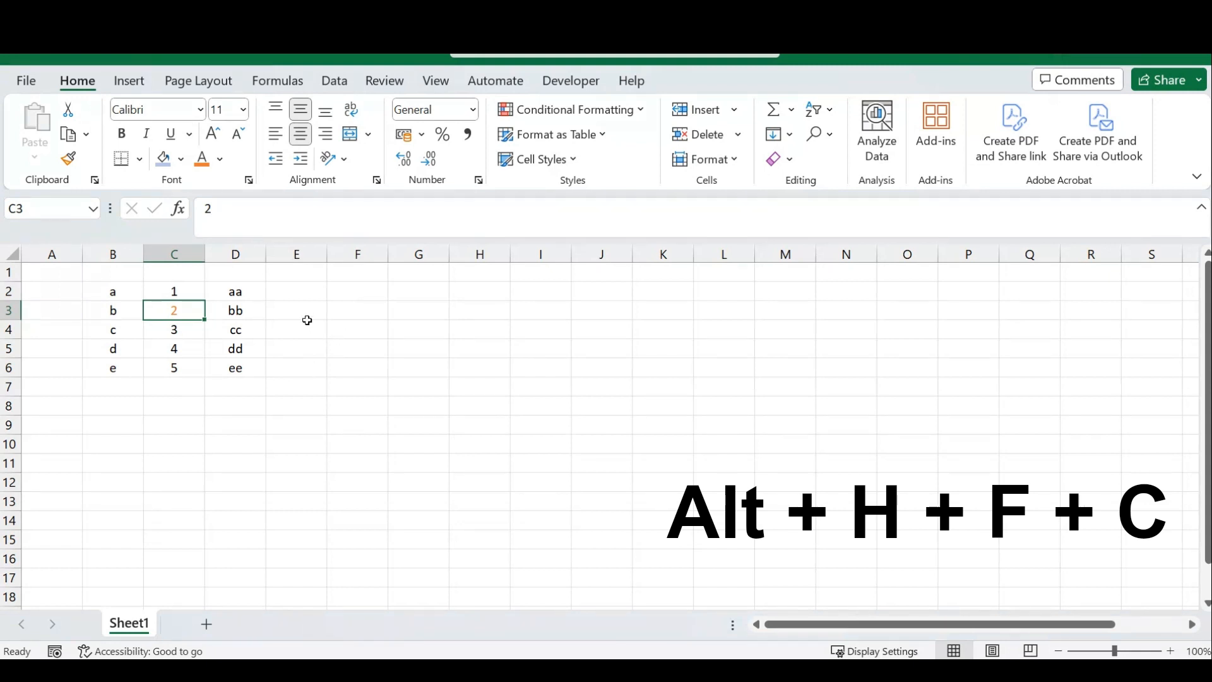
Change the font color of the range B2:D4 to a darker shade of the Blue, Accent 1 theme color.
{"action": "left_click_drag", "start_coordinate": [116, 293], "coordinate": [262, 344]}
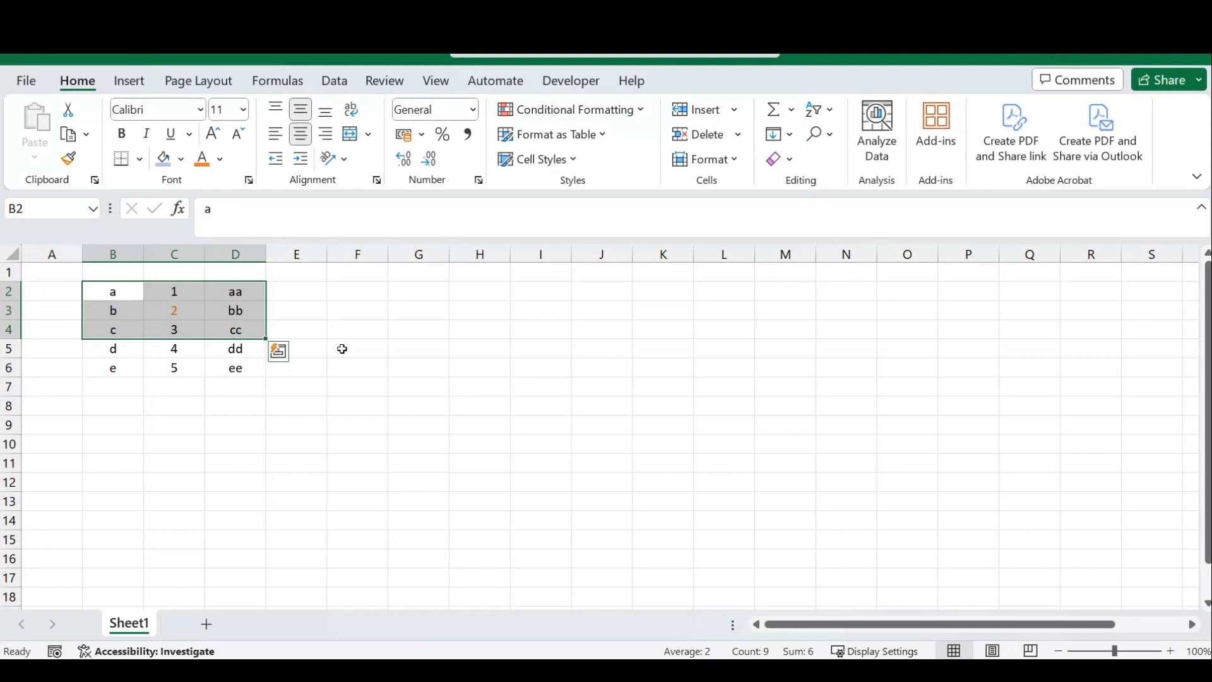
{"action": "key", "text": "alt+h"}
{"action": "key", "text": "f"}
{"action": "key", "text": "c"}
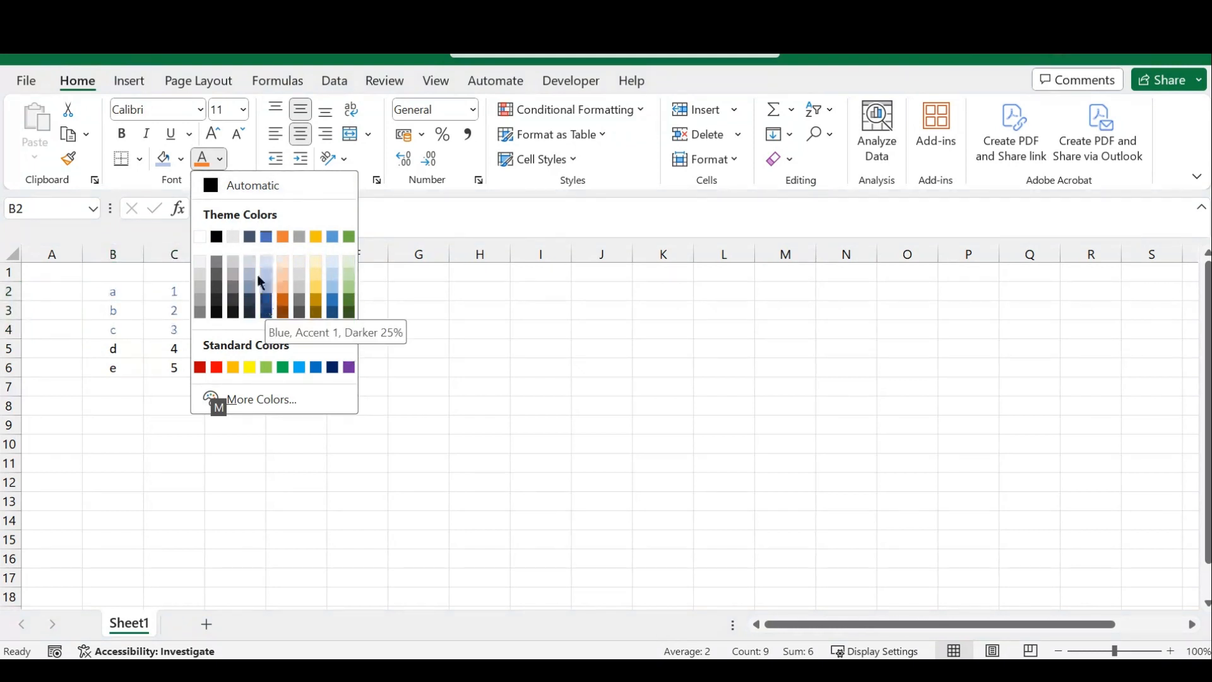
{"action": "left_click", "coordinate": [271, 309]}
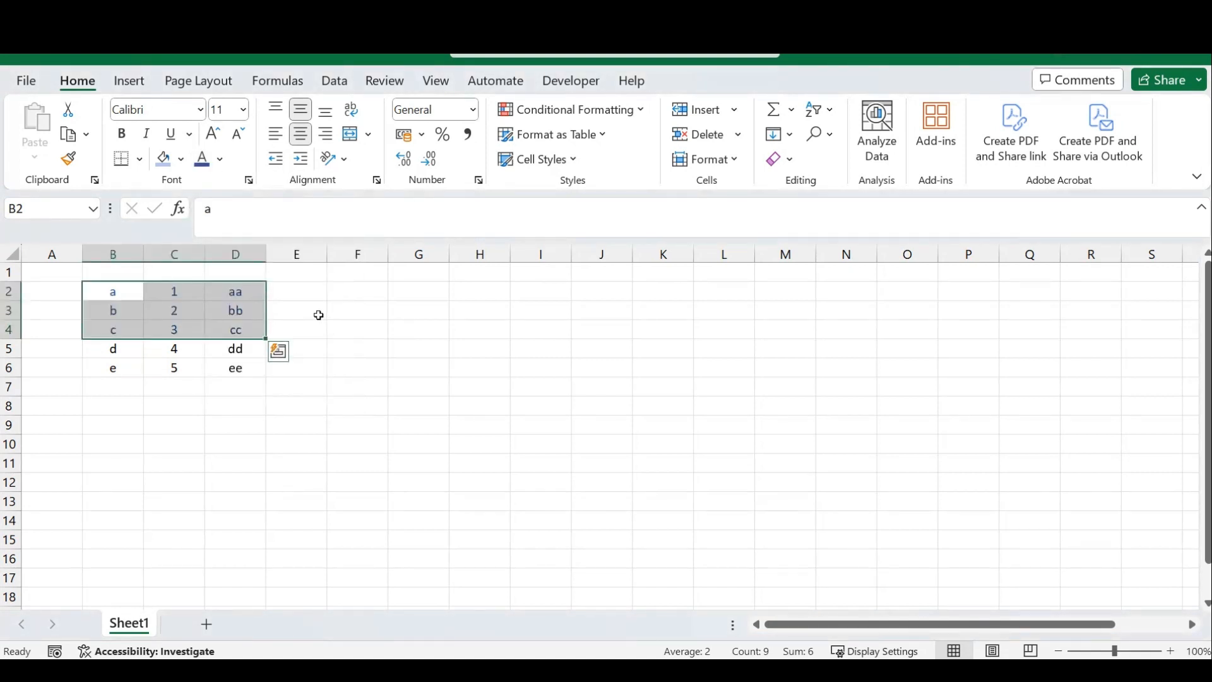
{"action": "left_click", "coordinate": [298, 310]}
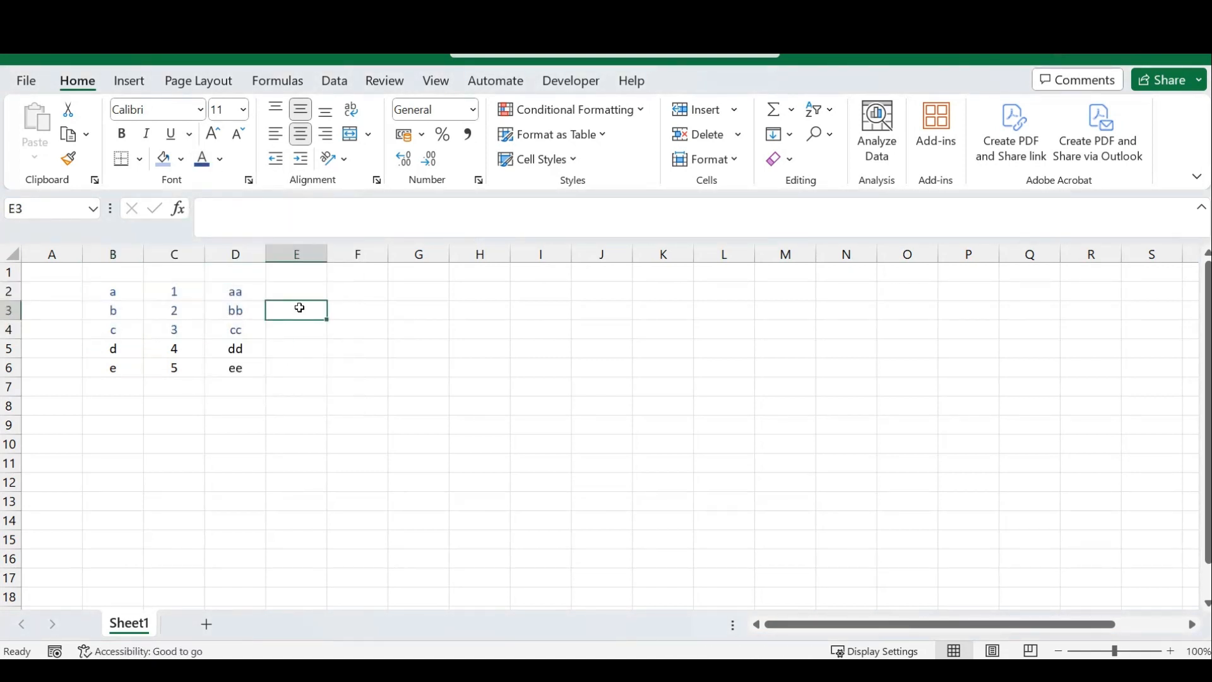
Fill the cells B2:C4 with the gold theme color.
{"action": "left_click_drag", "start_coordinate": [129, 295], "coordinate": [253, 330]}
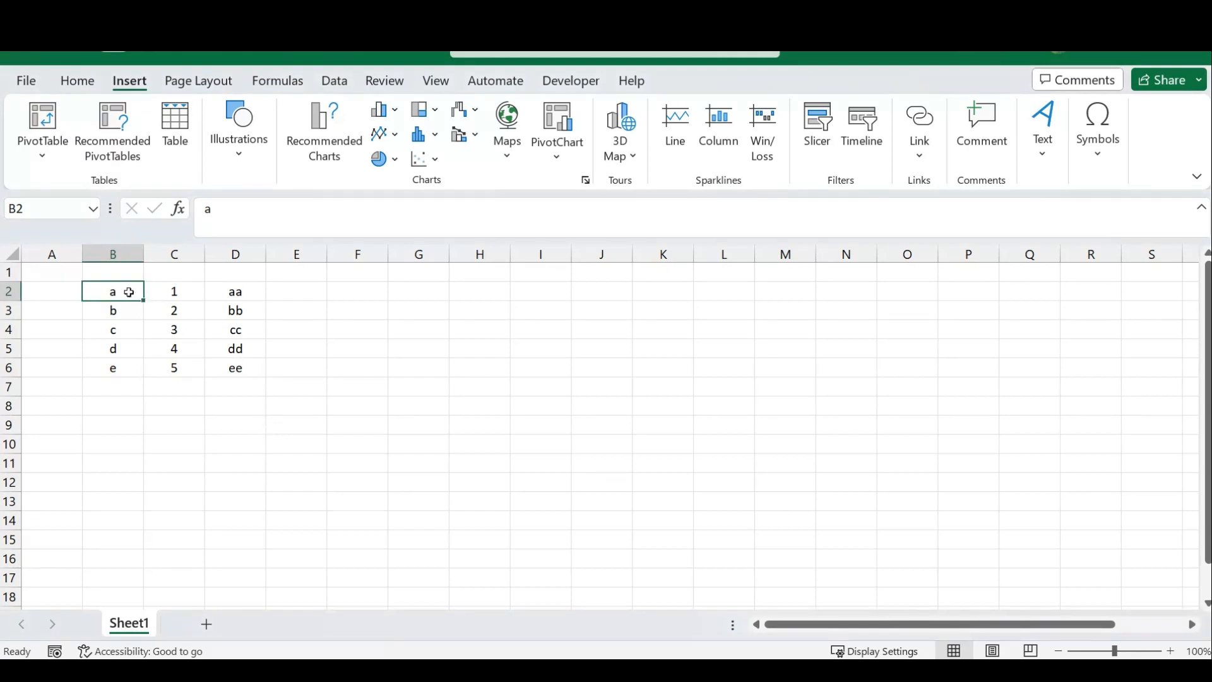
{"action": "left_click_drag", "start_coordinate": [127, 290], "coordinate": [181, 325]}
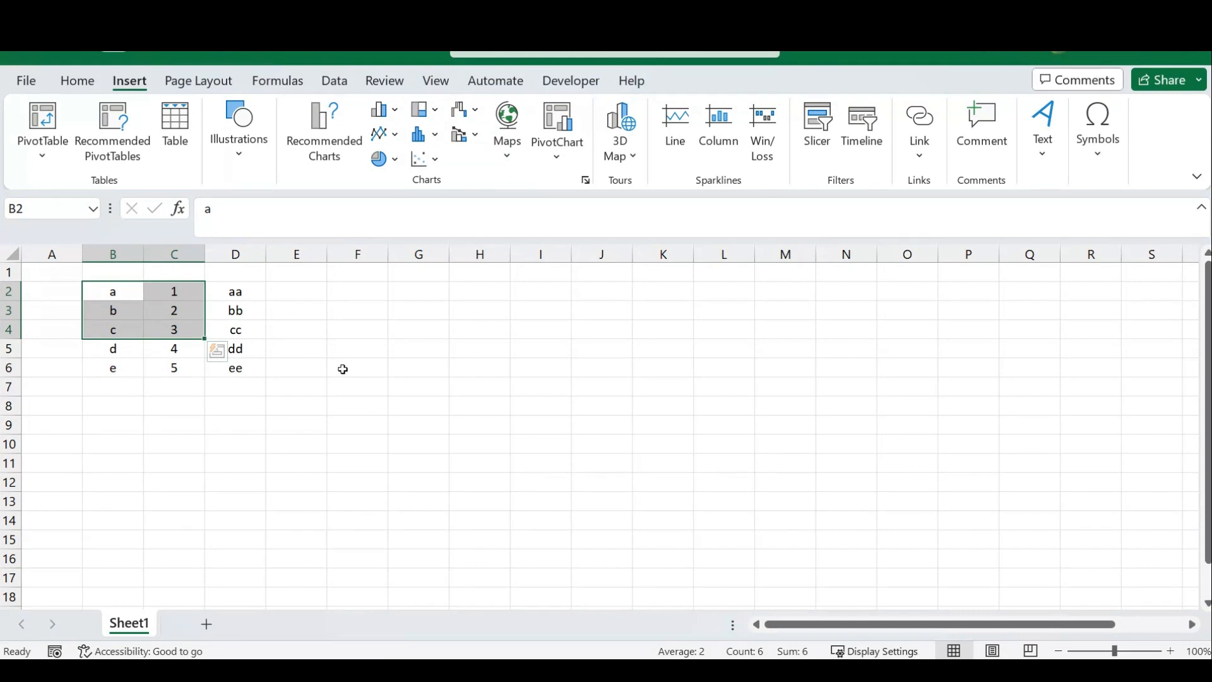
{"action": "key", "text": "alt"}
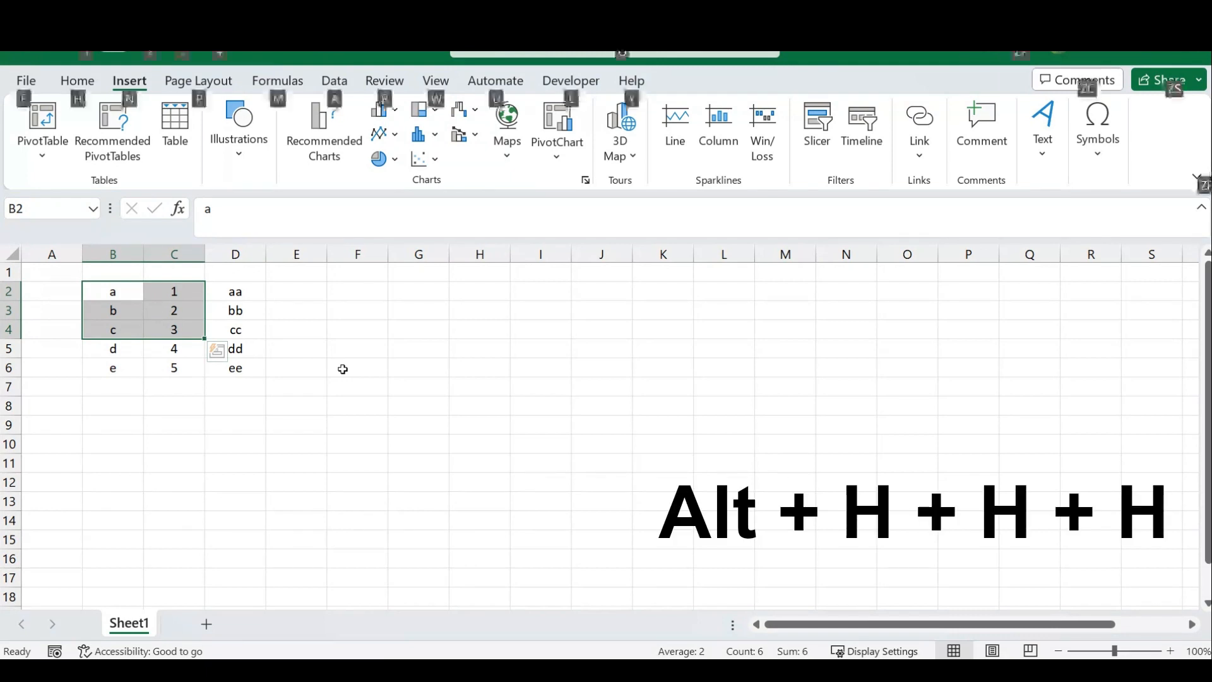
{"action": "key", "text": "h"}
{"action": "key", "text": "h"}
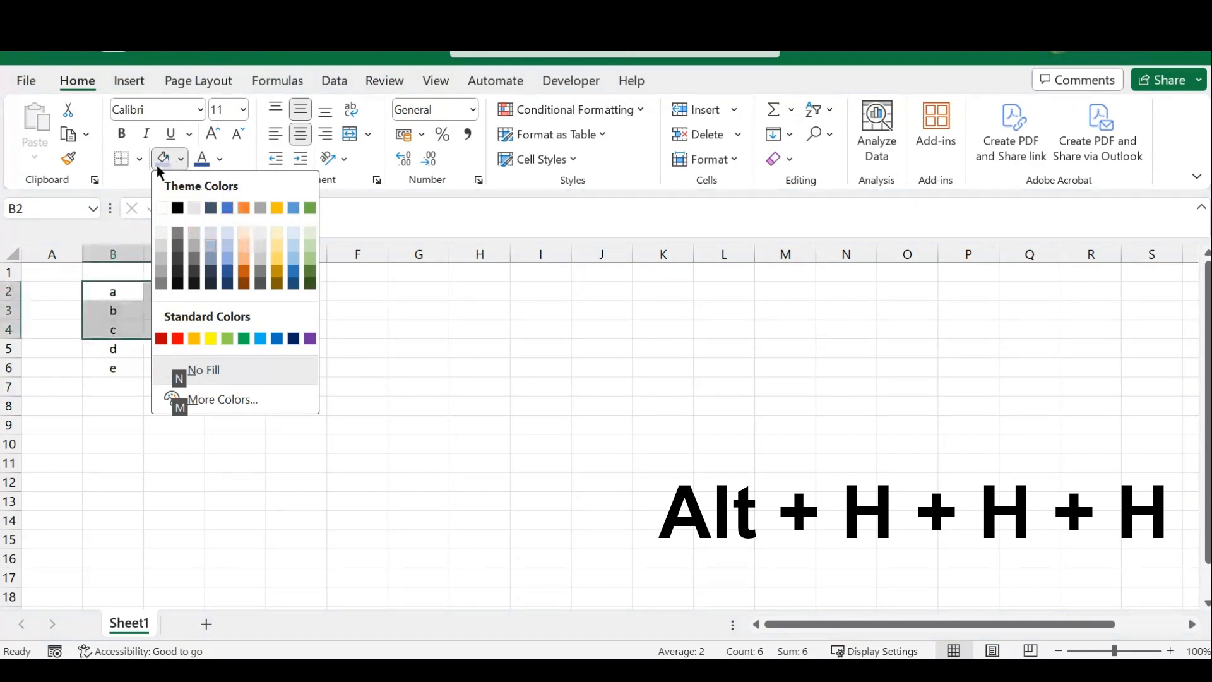
{"action": "left_click", "coordinate": [279, 212]}
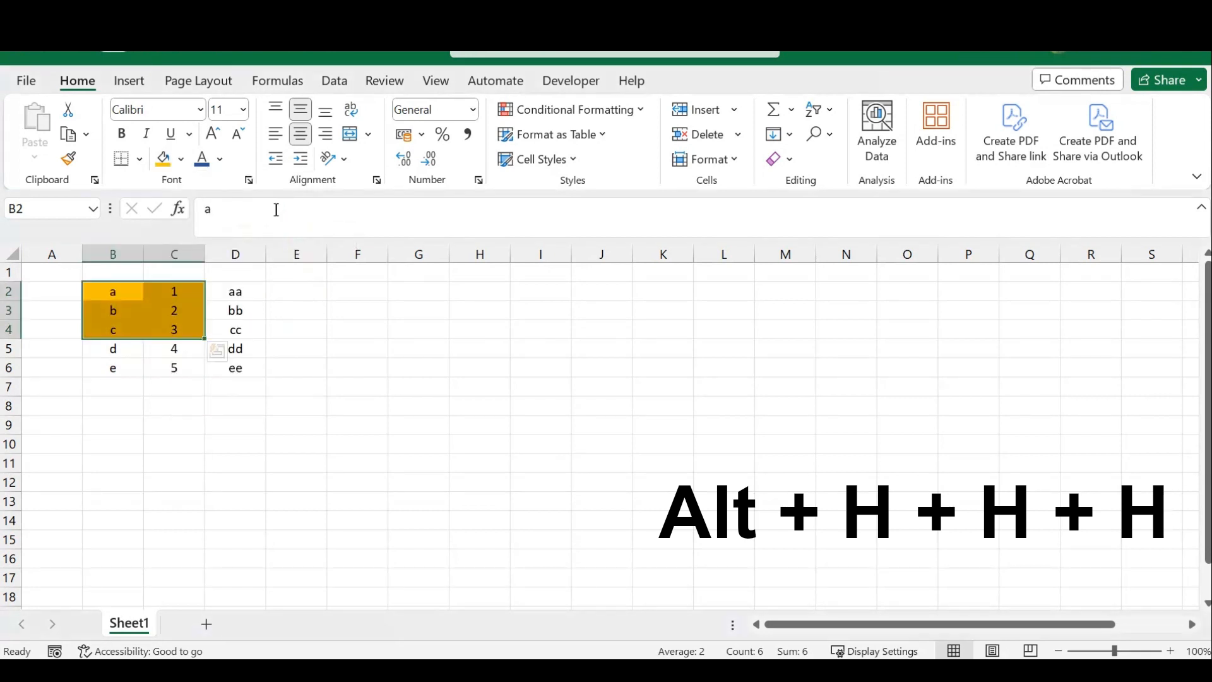
{"action": "left_click", "coordinate": [307, 326]}
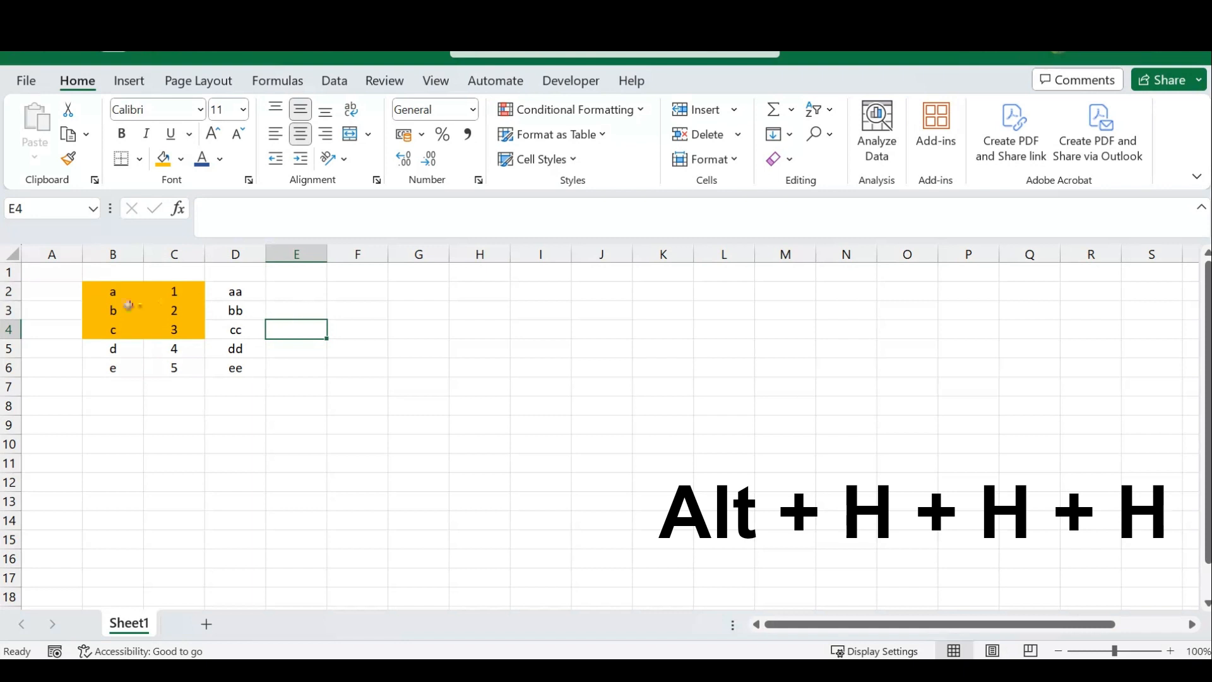
{"action": "left_click_drag", "start_coordinate": [92, 290], "coordinate": [245, 371]}
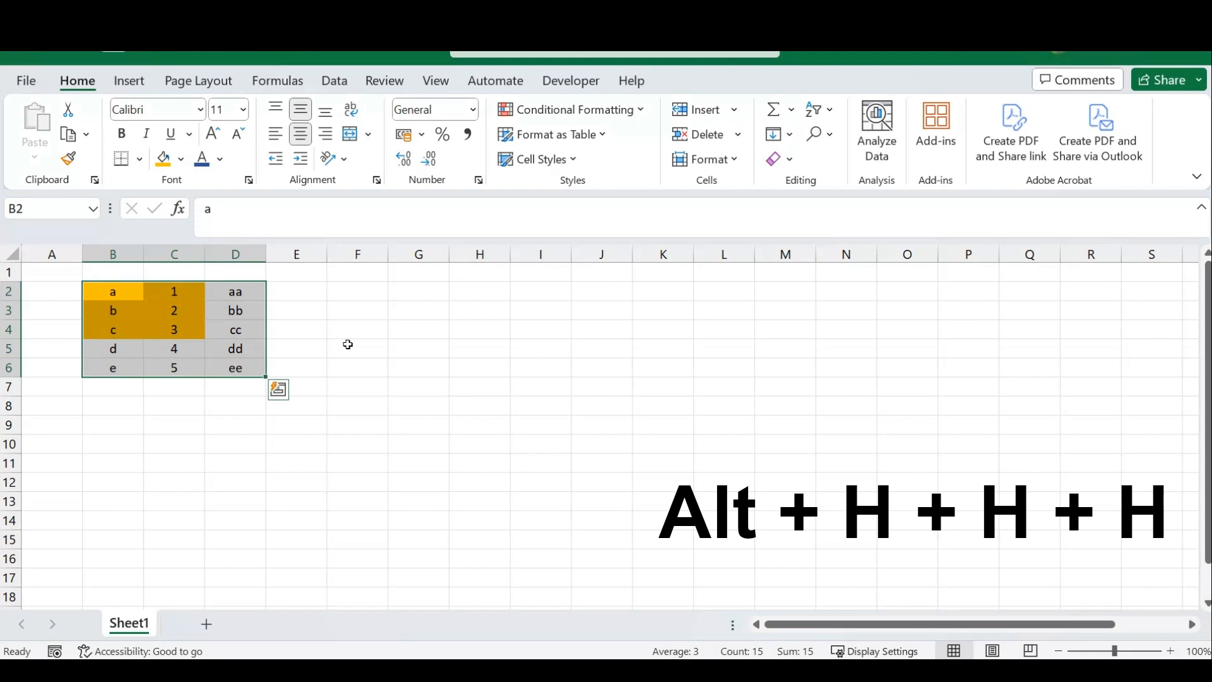
{"action": "left_click", "coordinate": [247, 329]}
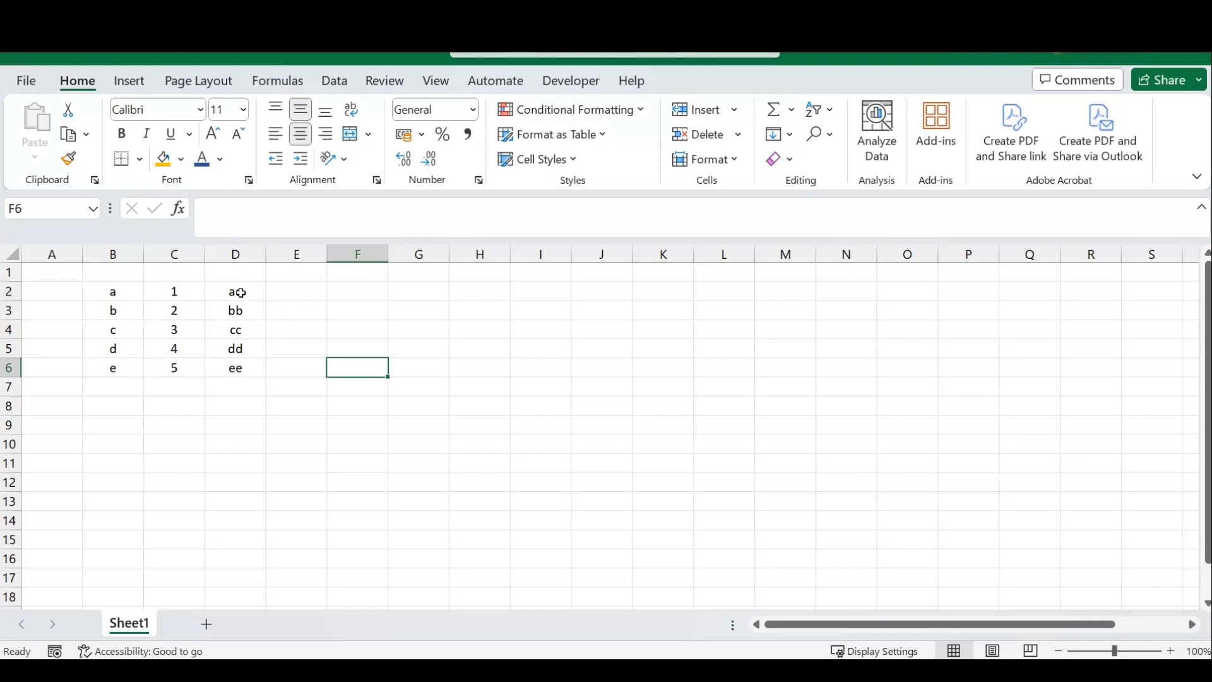
Merge and center the cells D2:G2 containing "aa".
{"action": "left_click_drag", "start_coordinate": [248, 297], "coordinate": [408, 298]}
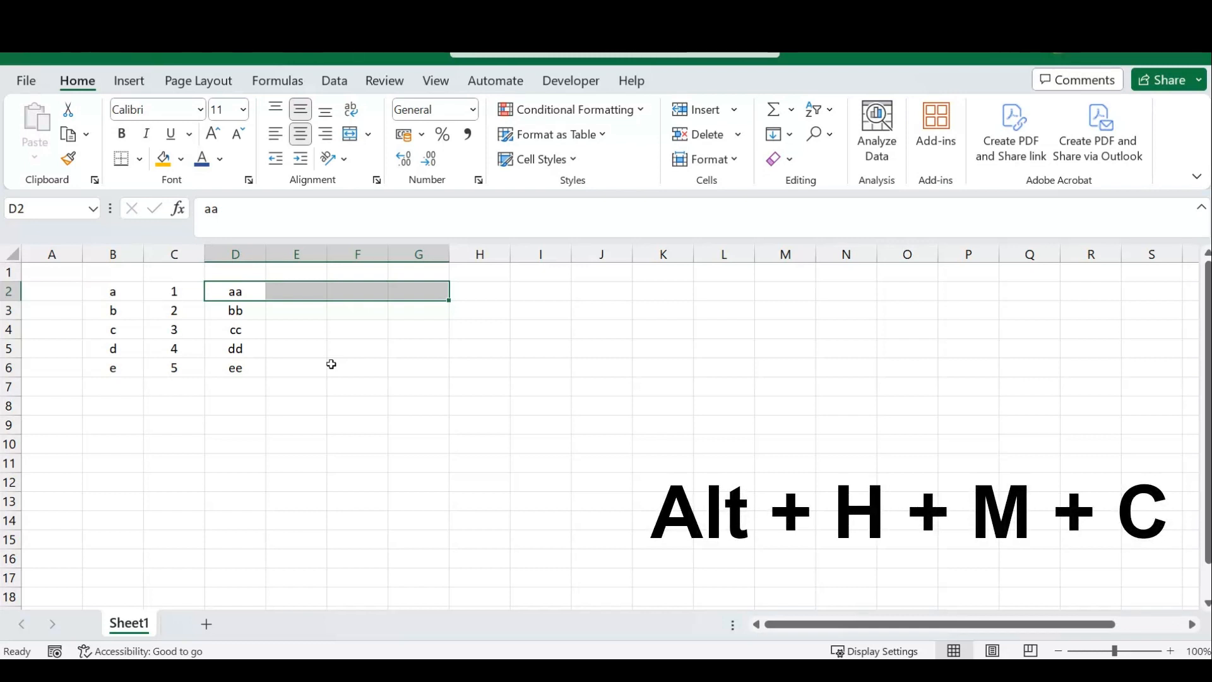
{"action": "key", "text": "alt"}
{"action": "key", "text": "h"}
{"action": "key", "text": "m"}
{"action": "key", "text": "c"}
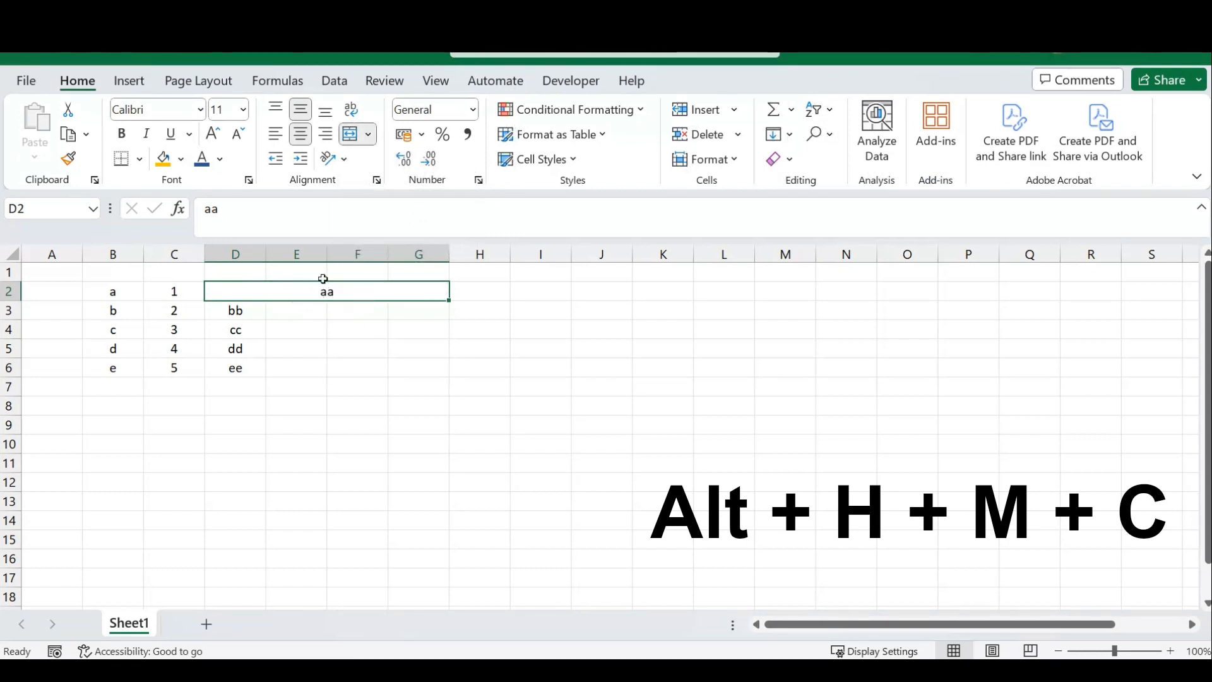
{"action": "left_click", "coordinate": [357, 382]}
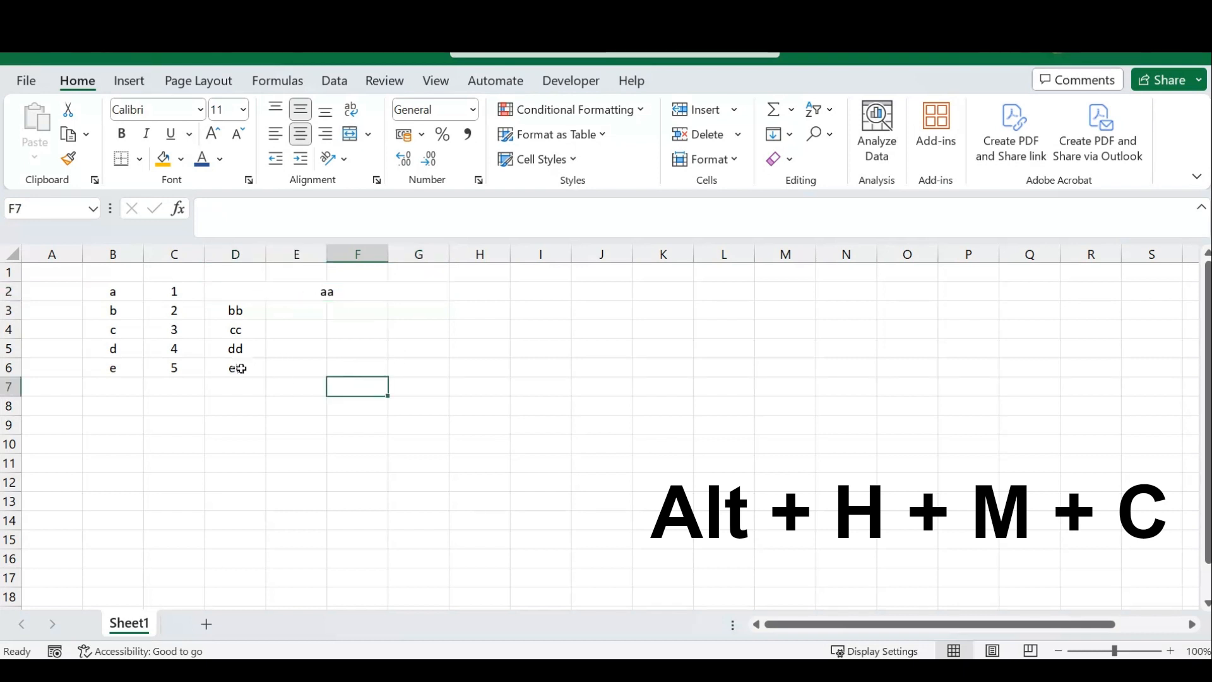
Merge and center the cells D6:E6 containing "ee".
{"action": "left_click_drag", "start_coordinate": [238, 366], "coordinate": [293, 365]}
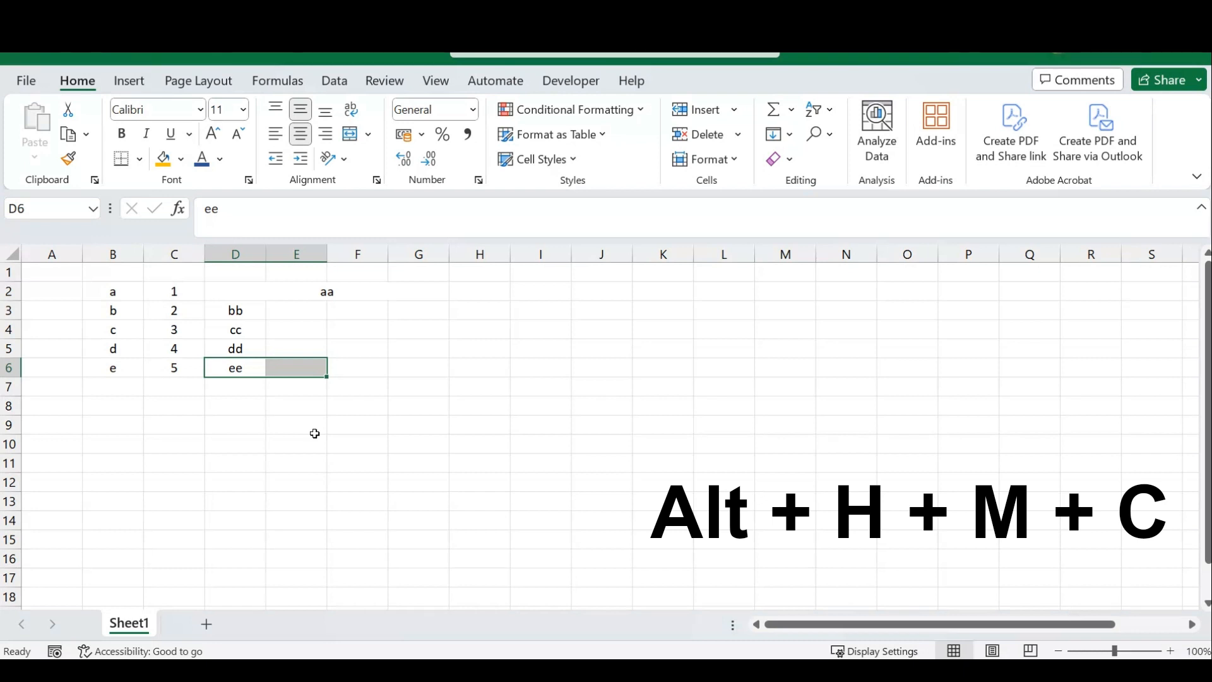
{"action": "key", "text": "alt+h"}
{"action": "key", "text": "m"}
{"action": "key", "text": "c"}
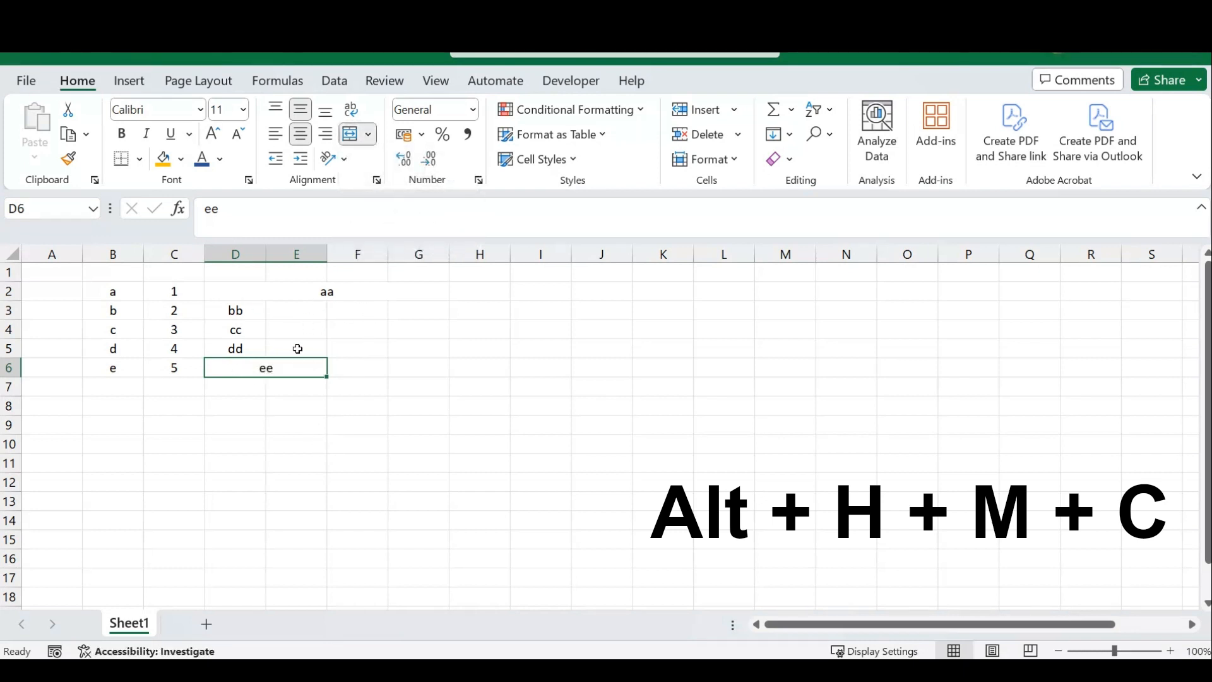
{"action": "left_click", "coordinate": [303, 393]}
{"action": "left_click_drag", "start_coordinate": [321, 342], "coordinate": [375, 341]}
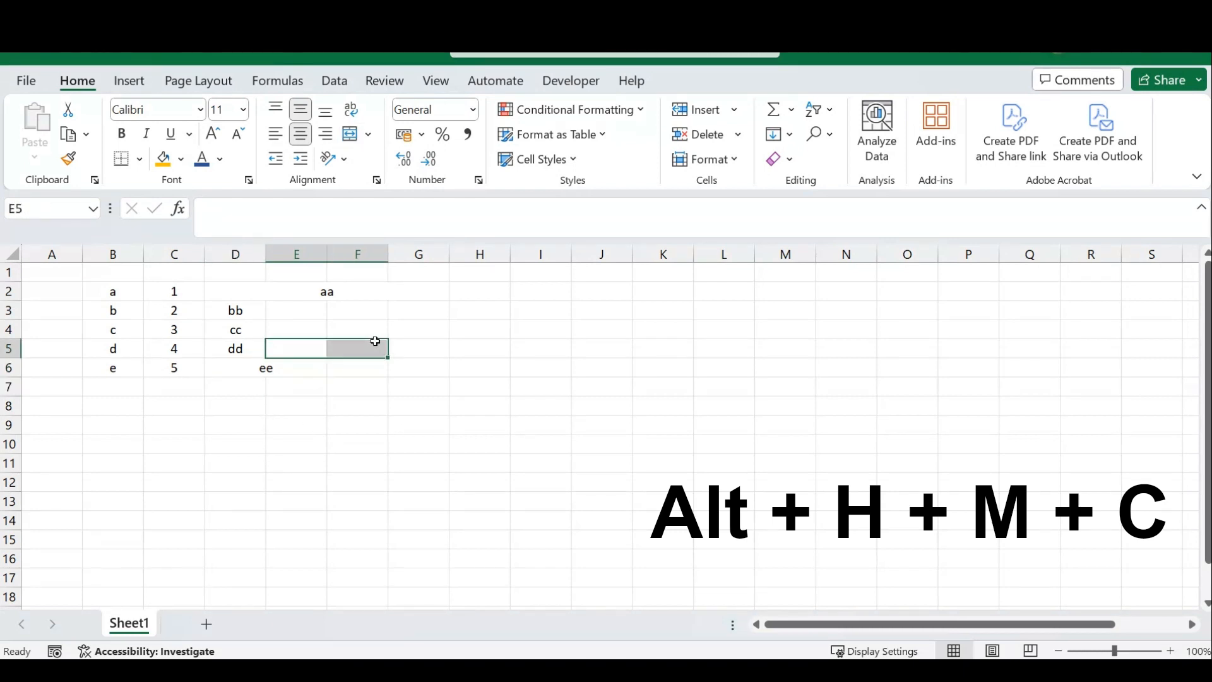
{"action": "left_click", "coordinate": [297, 314]}
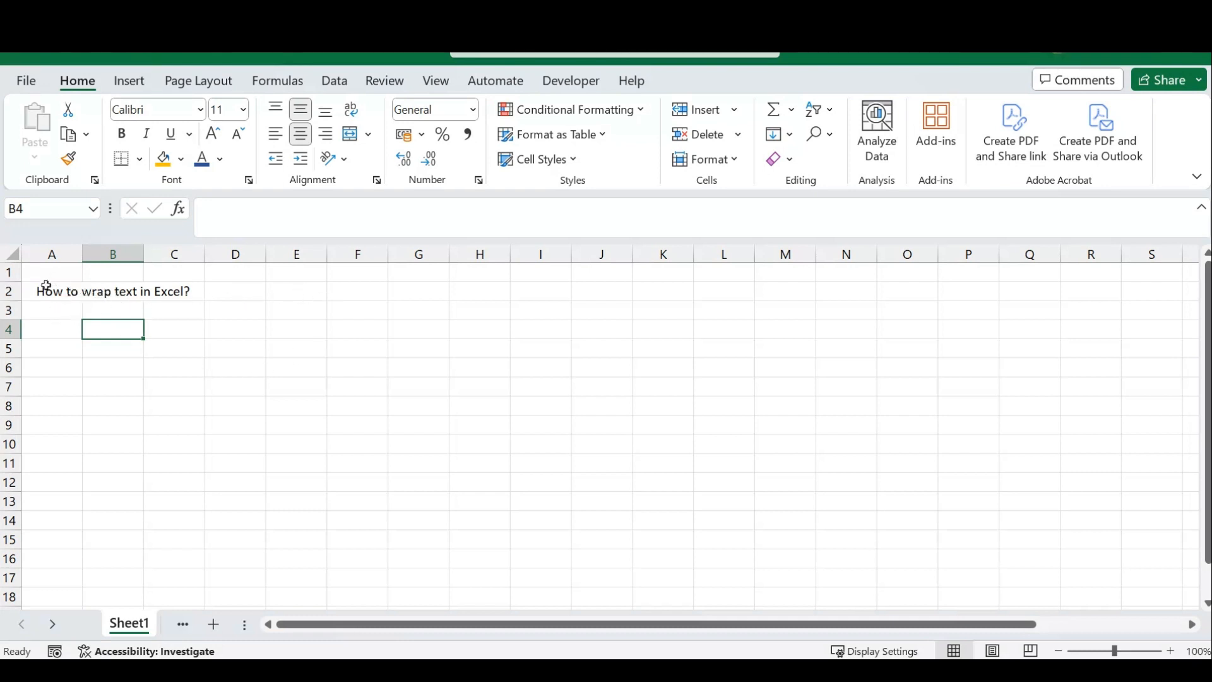
Apply Wrap Text to cell B2, which holds "How to wrap text in Excel?".
{"action": "left_click", "coordinate": [113, 296]}
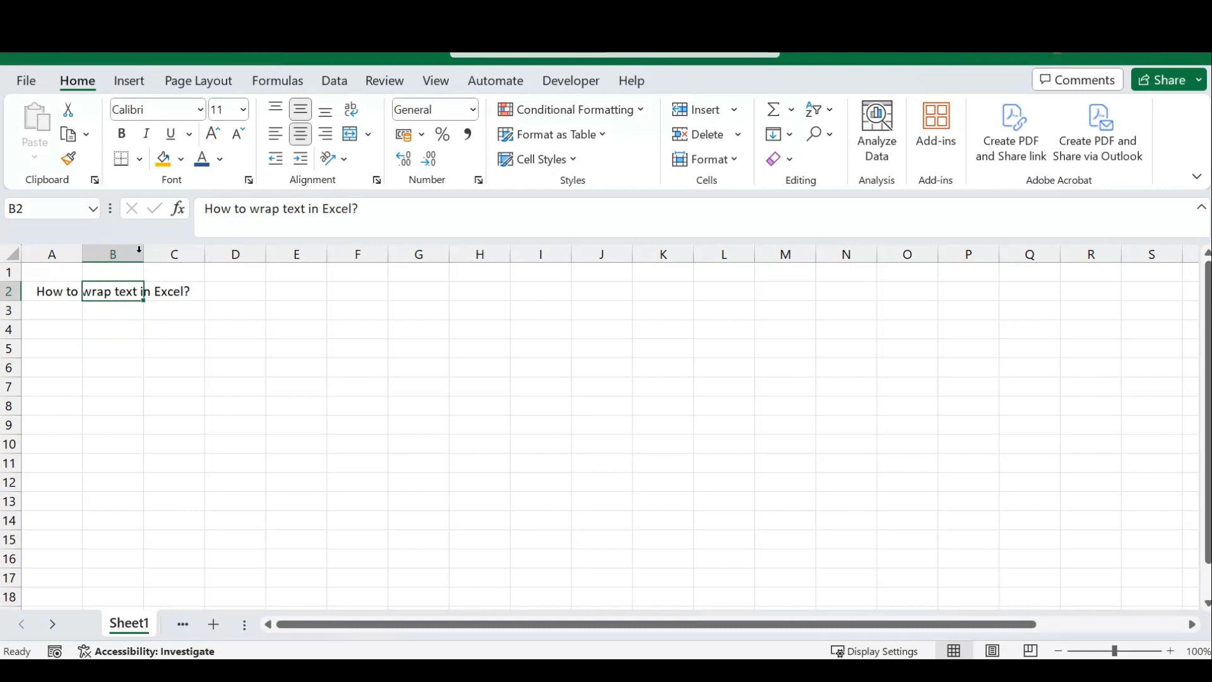
{"action": "left_click", "coordinate": [112, 310]}
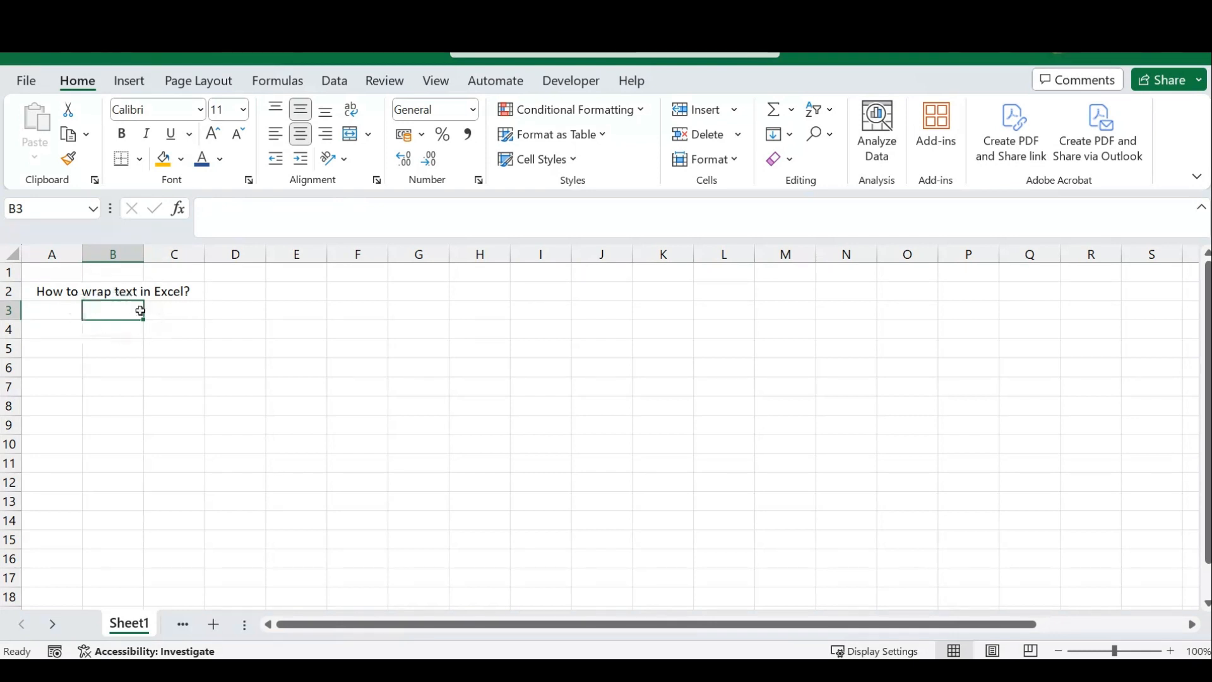
{"action": "left_click", "coordinate": [115, 294]}
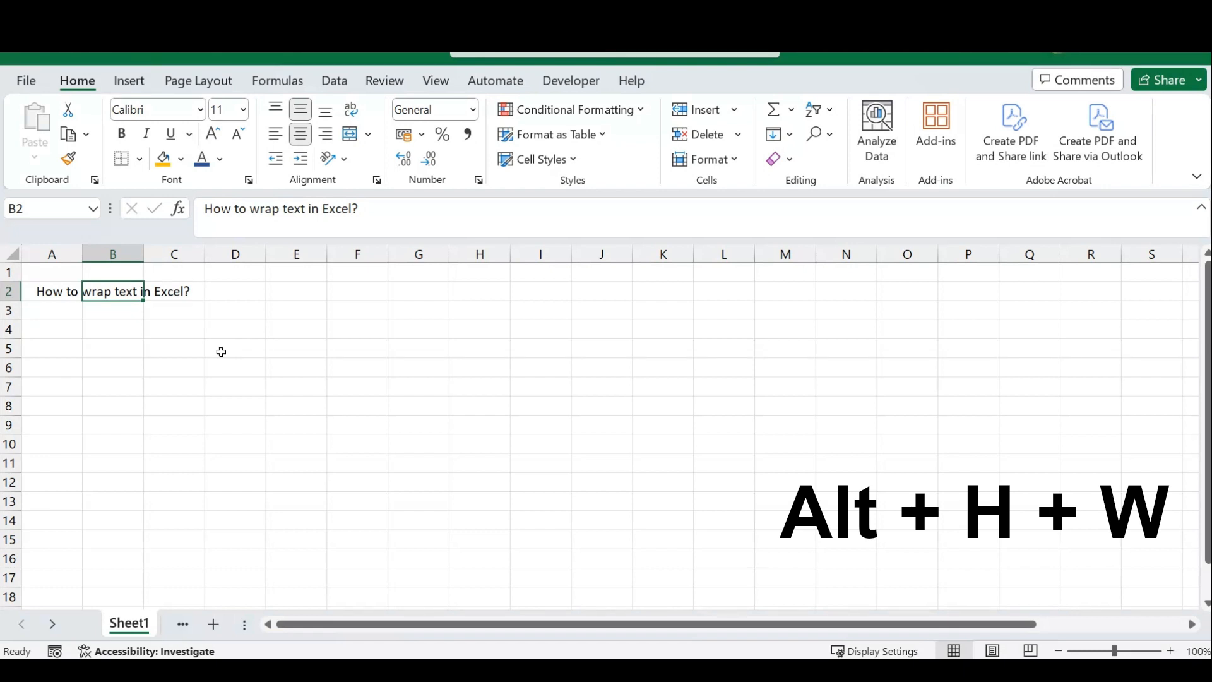
{"action": "key", "text": "alt+h"}
{"action": "key", "text": "w"}
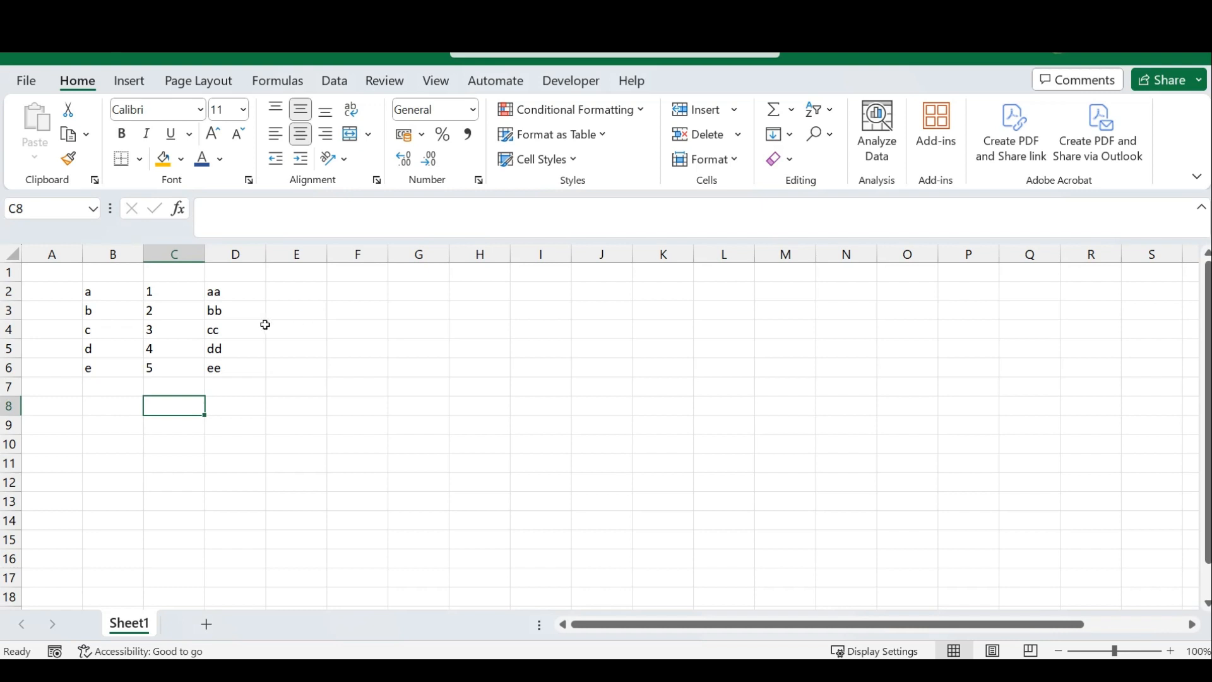
Increase the indent of cells B2:B3 by one level.
{"action": "left_click", "coordinate": [105, 291]}
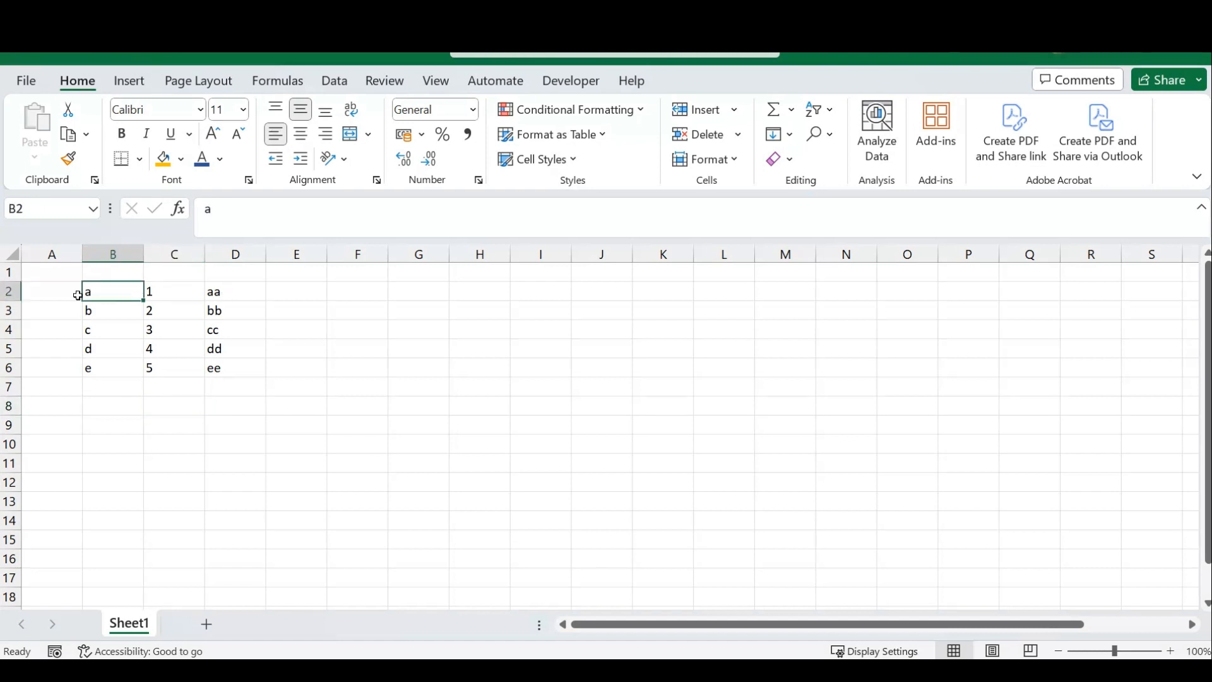
{"action": "left_click_drag", "start_coordinate": [113, 291], "coordinate": [108, 310]}
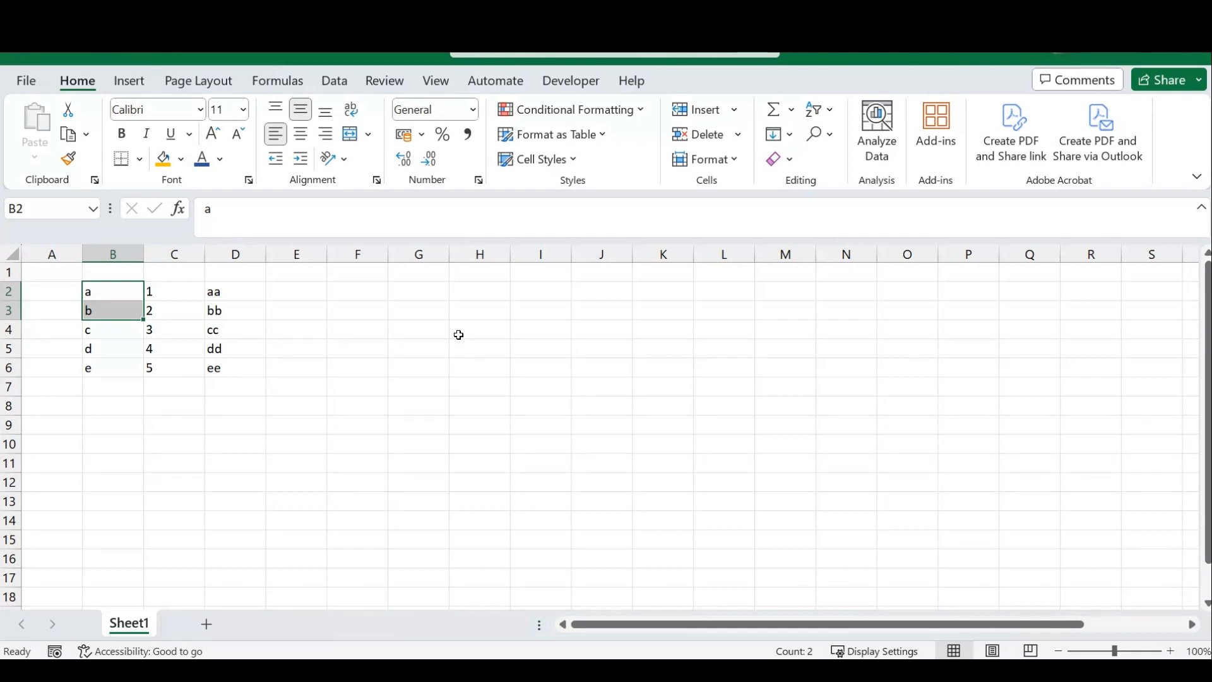
{"action": "key", "text": "alt"}
{"action": "key", "text": "h"}
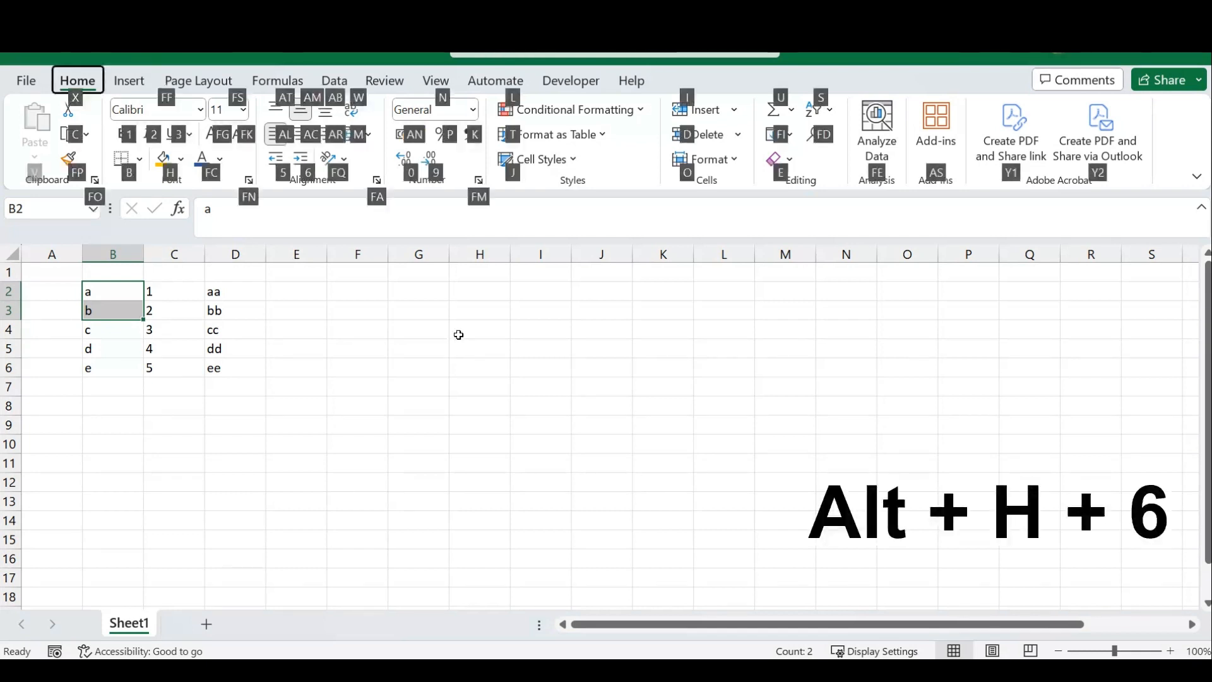
{"action": "key", "text": "6"}
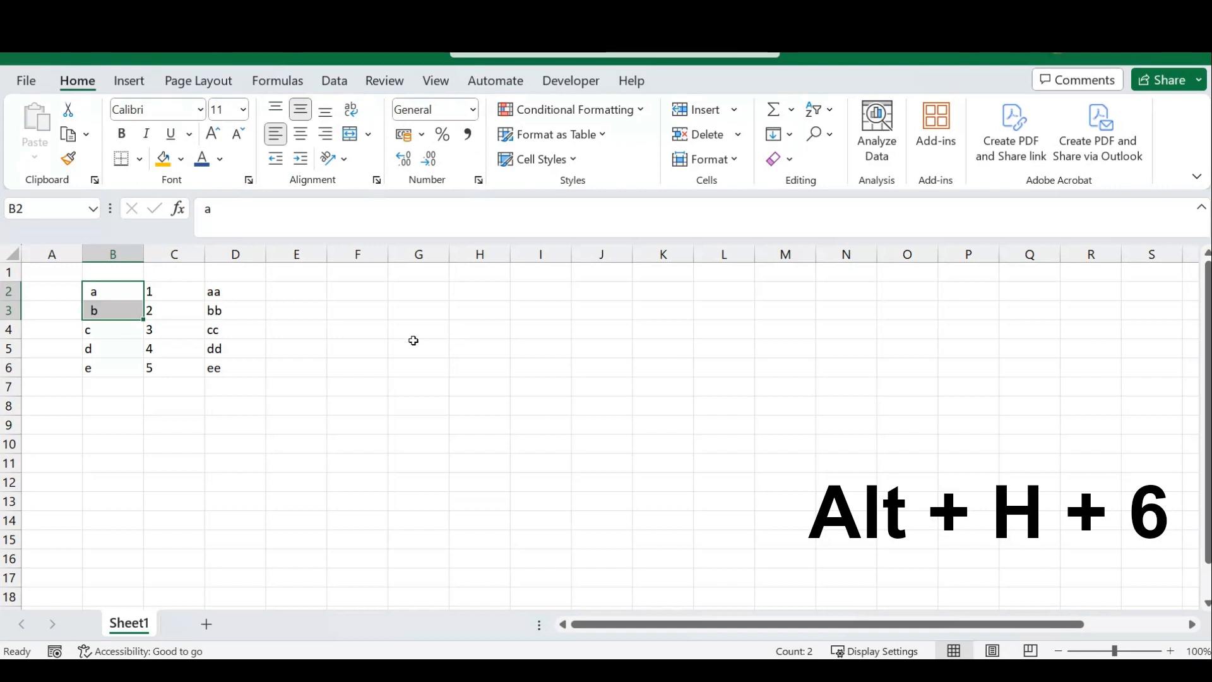
{"action": "left_click", "coordinate": [120, 427]}
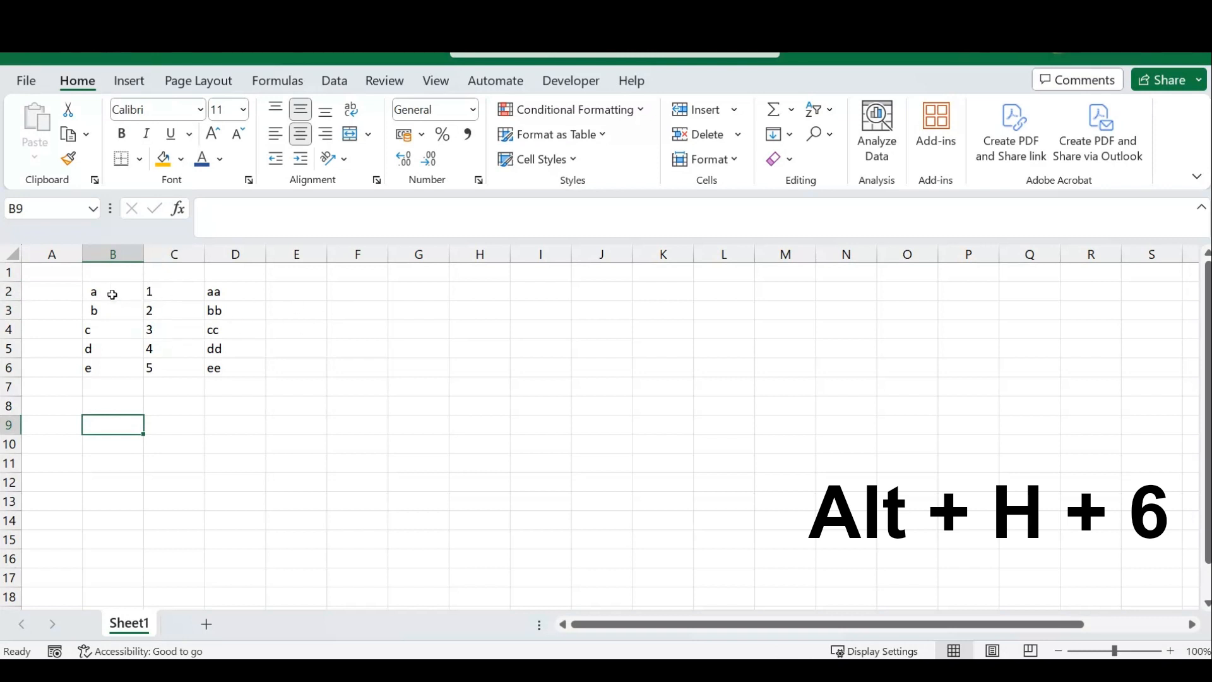
Increase the indent of the whole data range B2:D6 by one level.
{"action": "left_click_drag", "start_coordinate": [104, 293], "coordinate": [230, 363]}
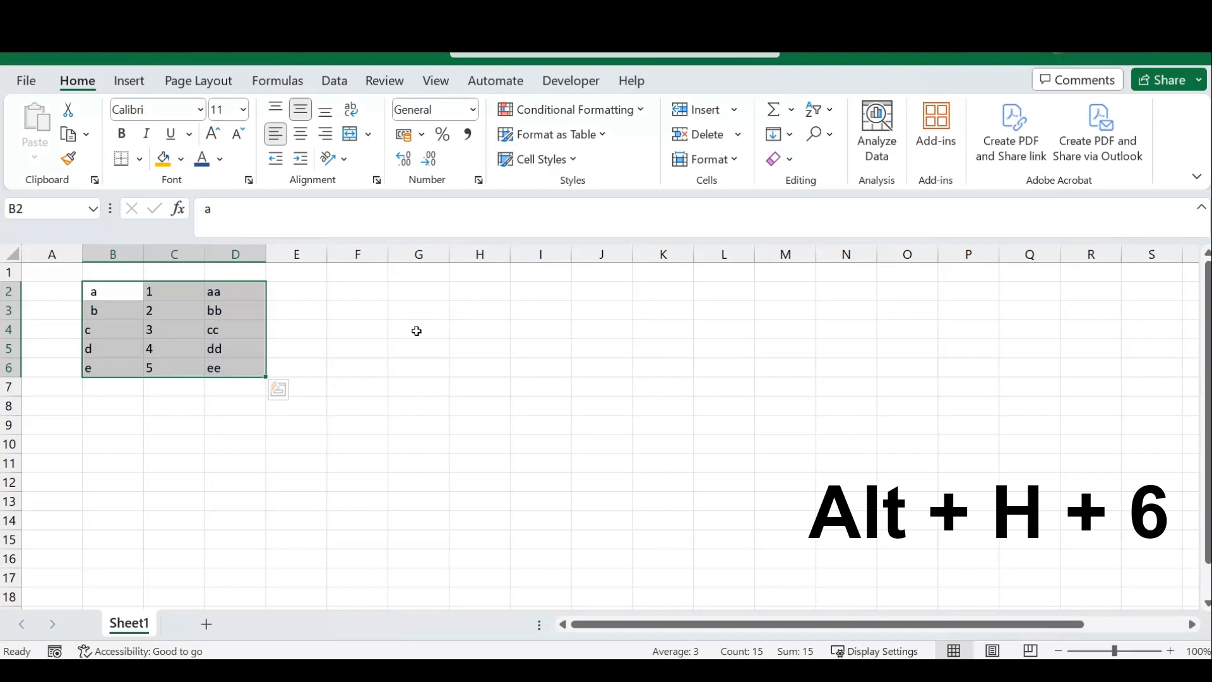
{"action": "key", "text": "alt"}
{"action": "key", "text": "h"}
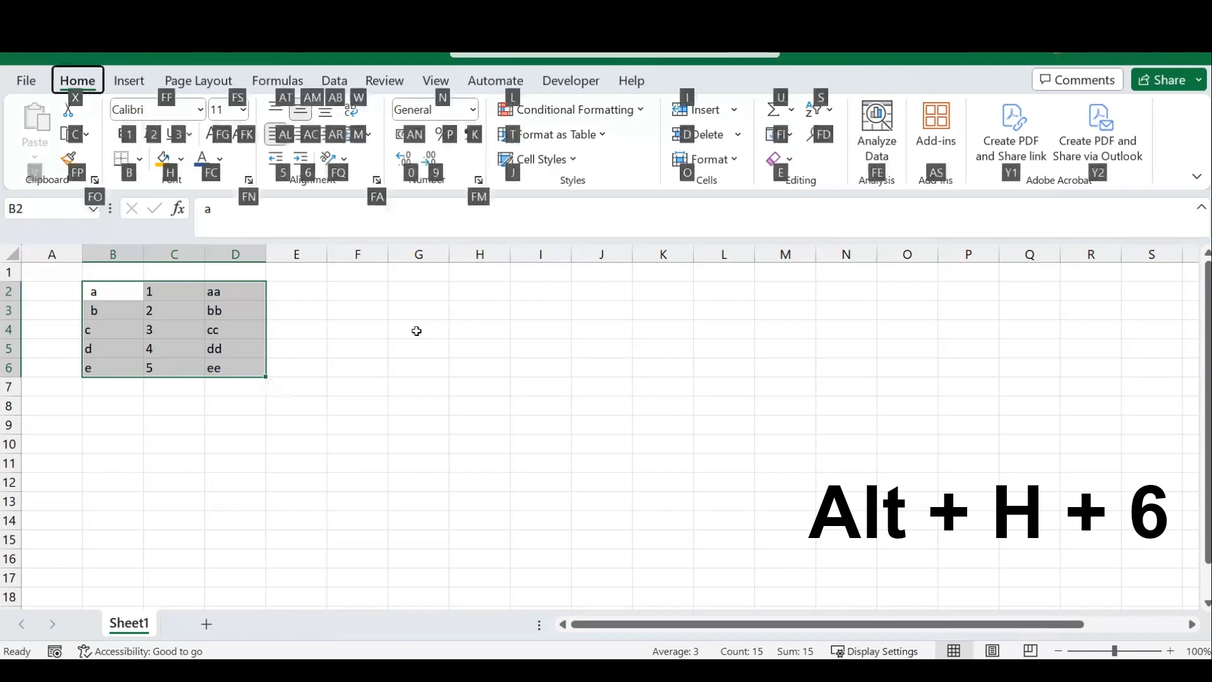
{"action": "key", "text": "6"}
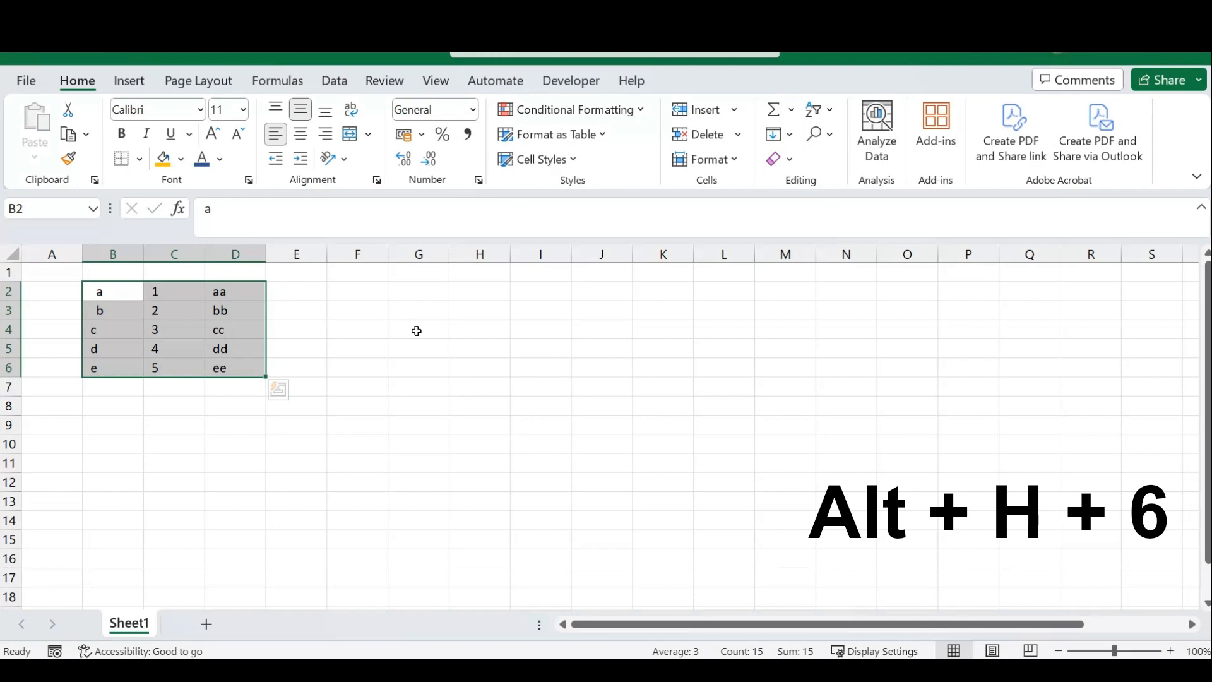
{"action": "left_click", "coordinate": [316, 329]}
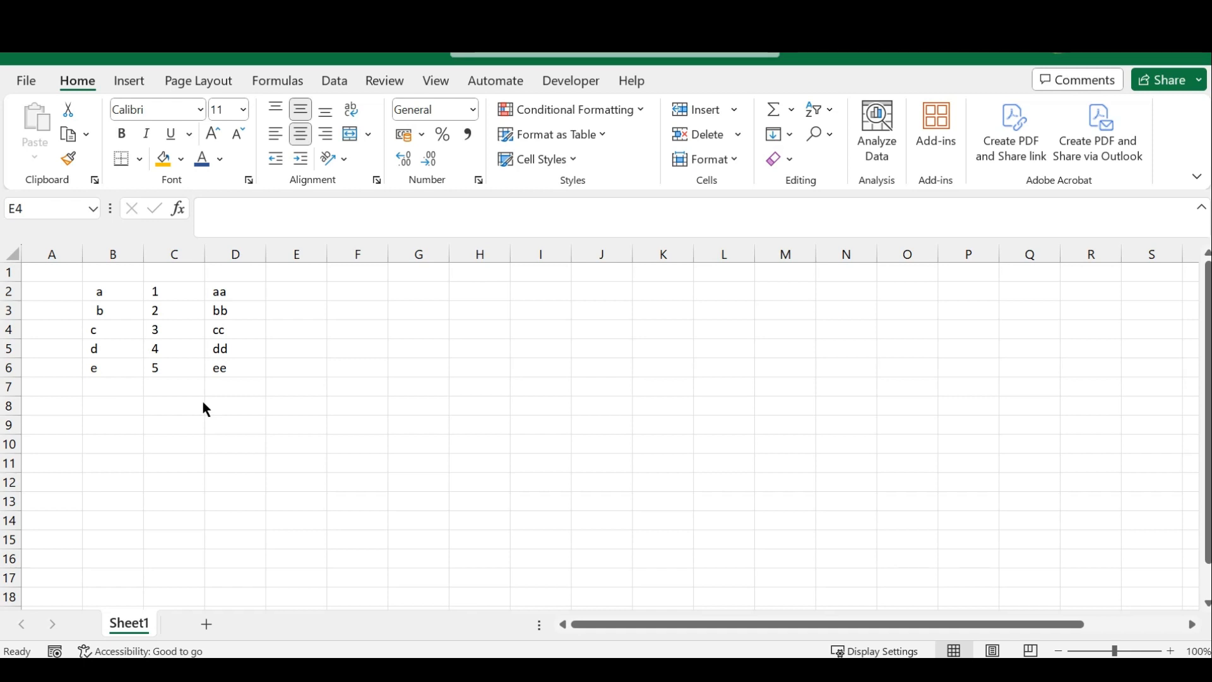
{"action": "left_click", "coordinate": [183, 402]}
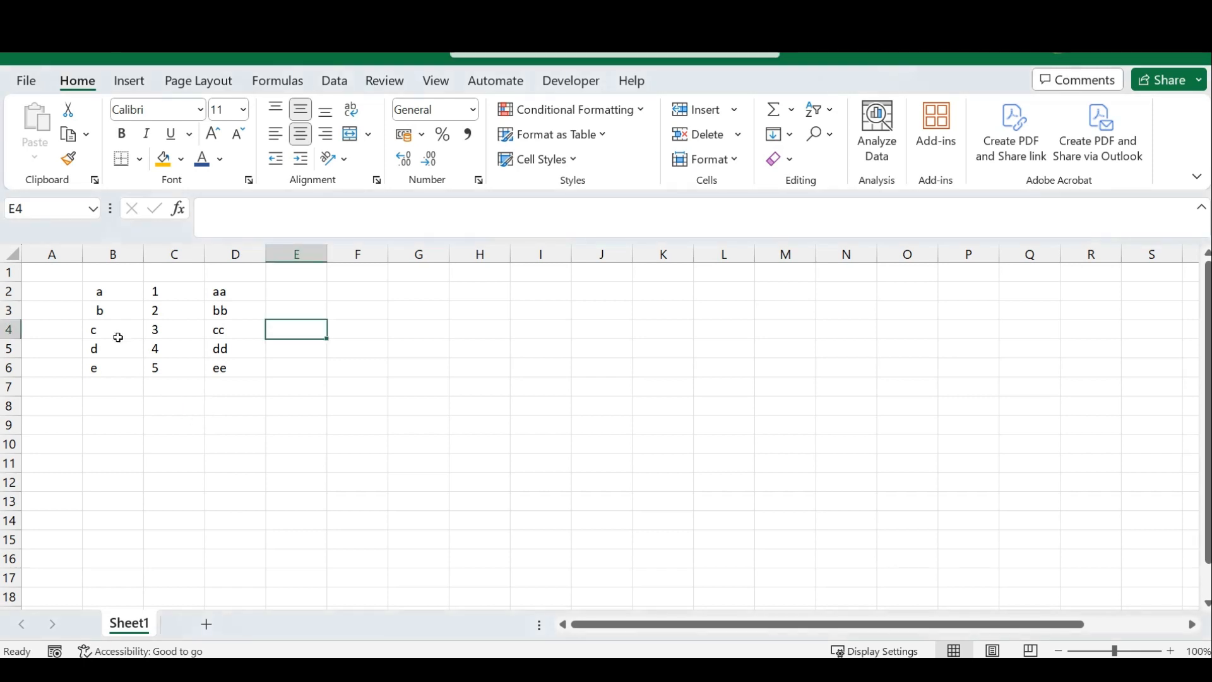
Decrease the indent of cells B2:B3 by one level.
{"action": "left_click_drag", "start_coordinate": [116, 289], "coordinate": [114, 310]}
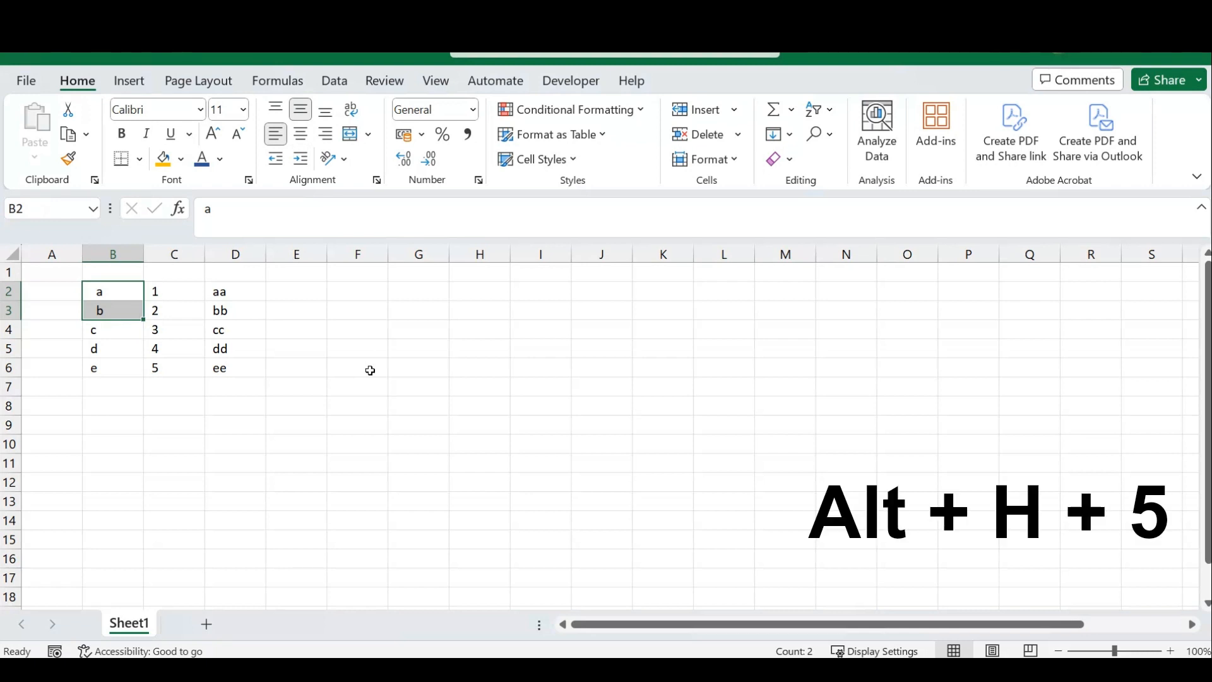
{"action": "key", "text": "alt+h"}
{"action": "key", "text": "5"}
{"action": "left_click", "coordinate": [324, 352]}
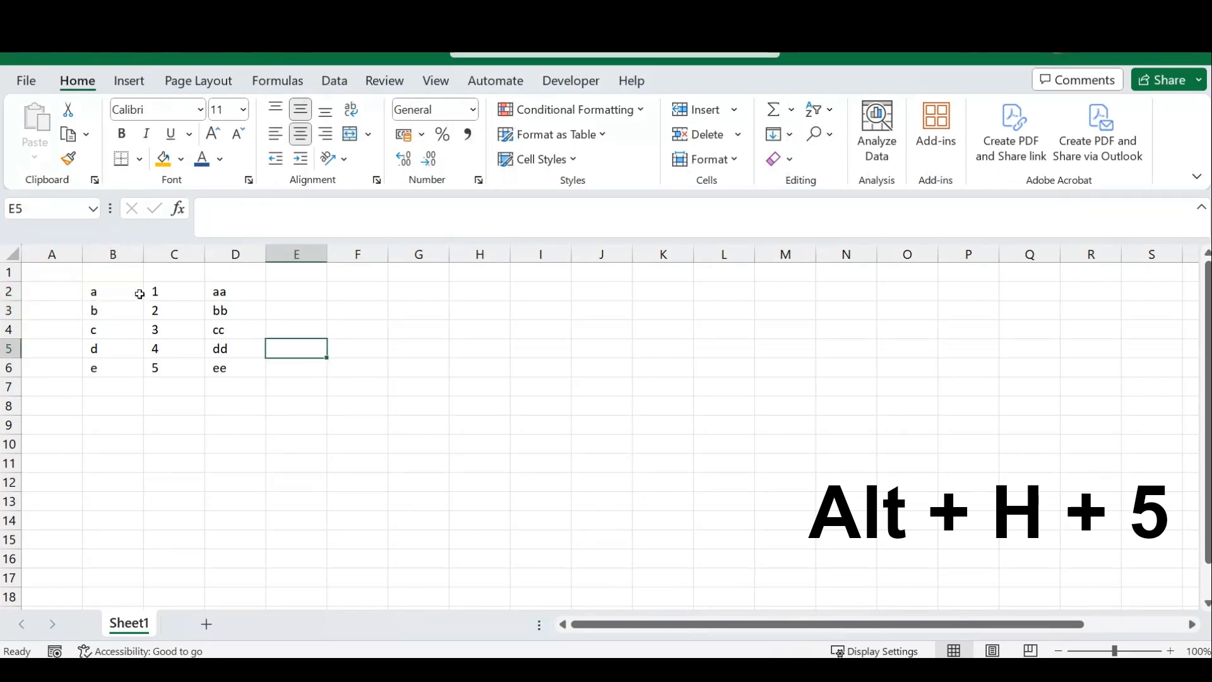
Decrease the indent of the whole data range B2:D6 by one level.
{"action": "left_click", "coordinate": [117, 290]}
{"action": "left_click_drag", "start_coordinate": [117, 290], "coordinate": [240, 369]}
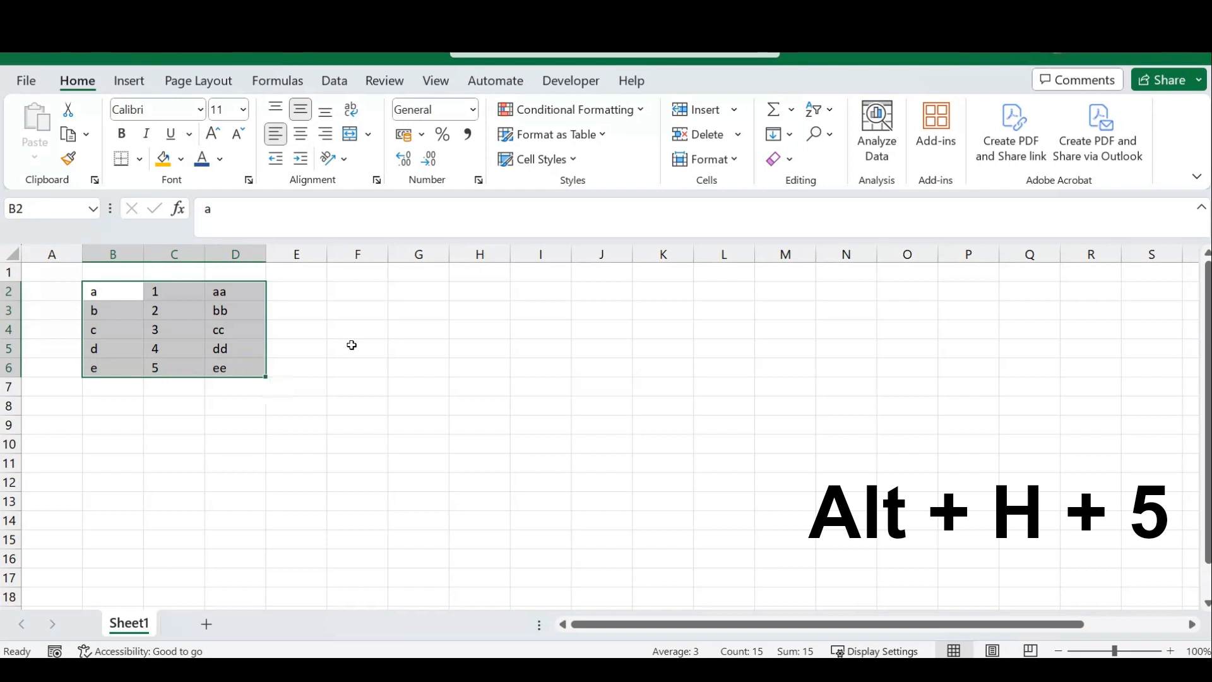
{"action": "key", "text": "alt+h"}
{"action": "key", "text": "5"}
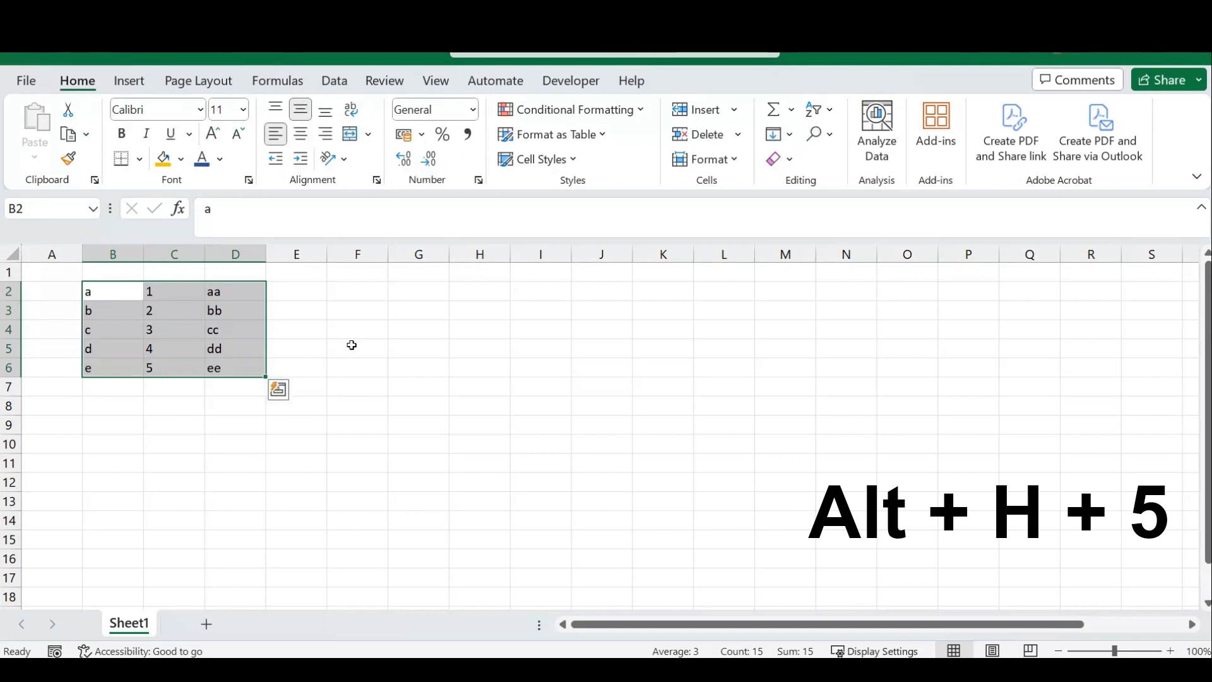
{"action": "left_click", "coordinate": [306, 331]}
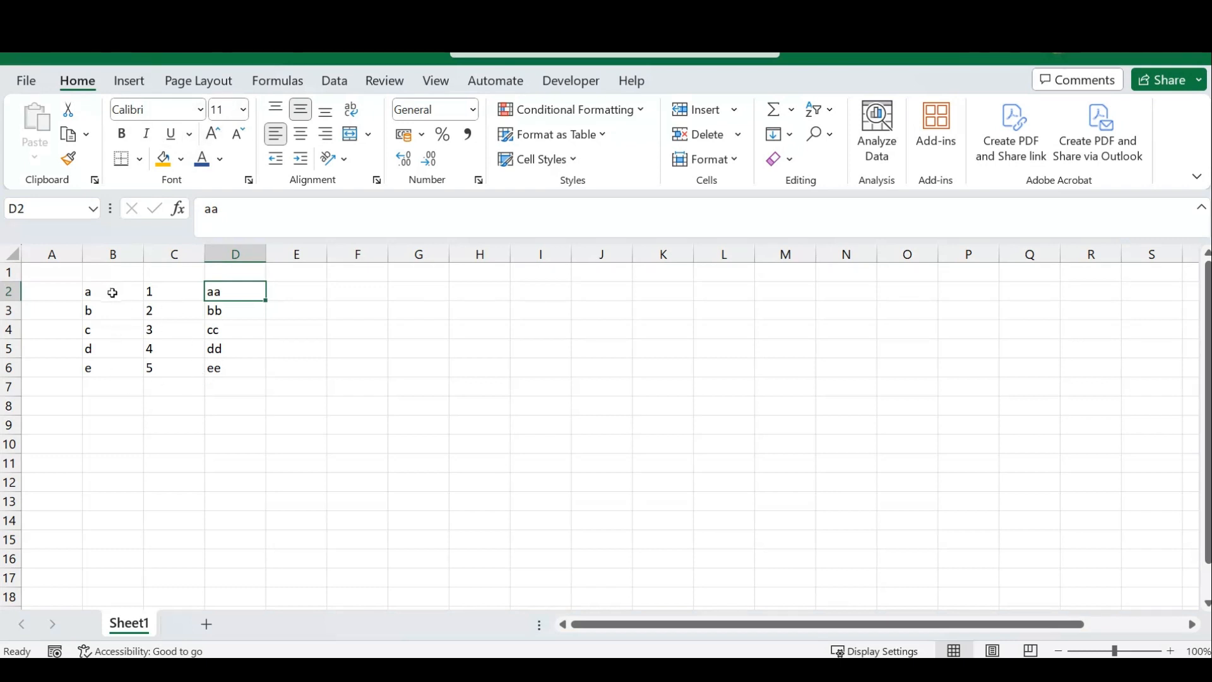
Increase the font size of the data range B2:D6 by one step to 12.
{"action": "left_click_drag", "start_coordinate": [112, 293], "coordinate": [230, 367]}
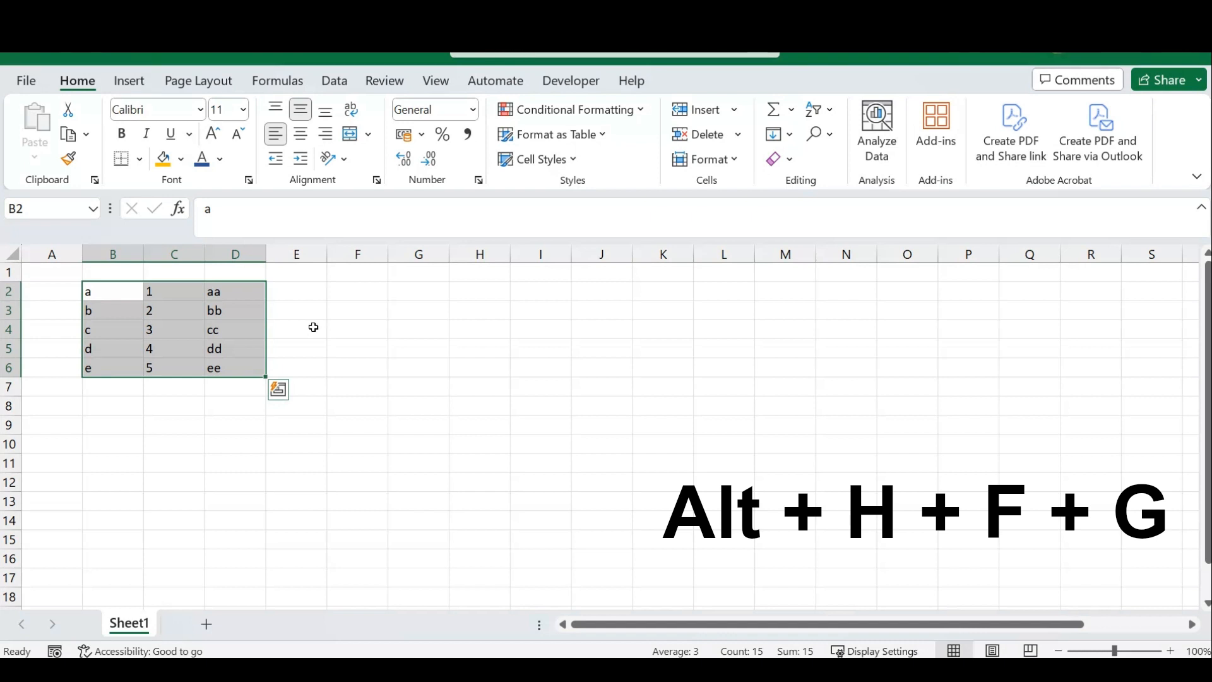
{"action": "key", "text": "alt"}
{"action": "key", "text": "h"}
{"action": "key", "text": "f"}
{"action": "key", "text": "g"}
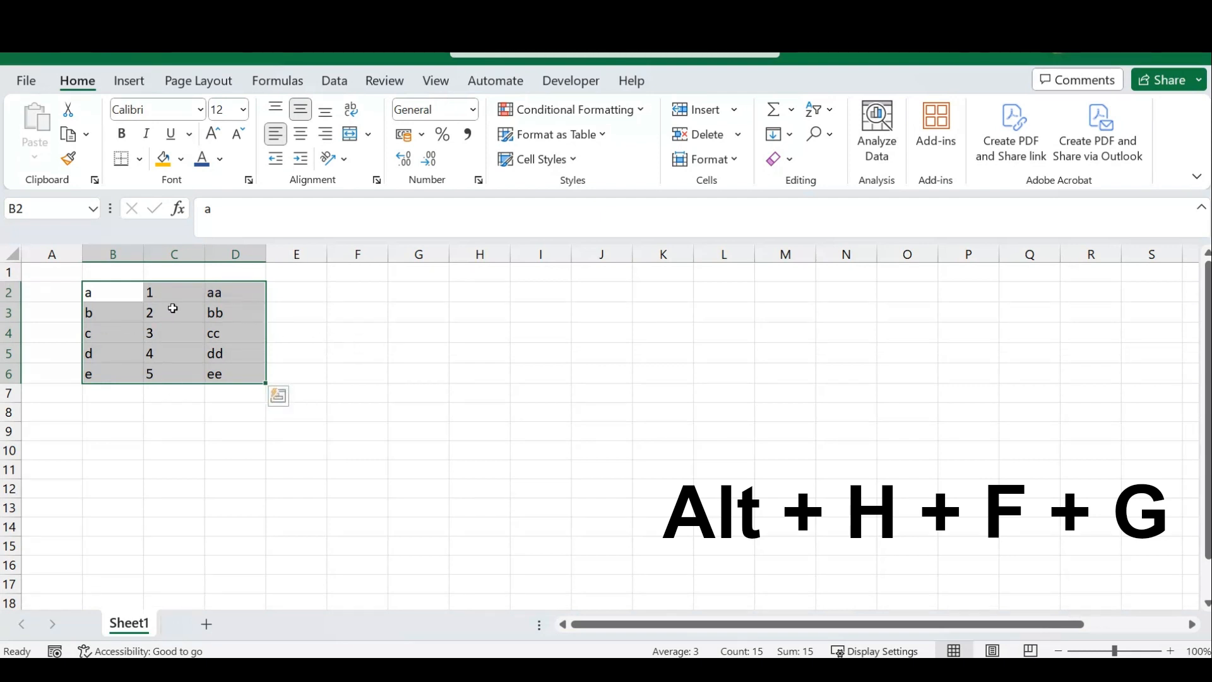
{"action": "left_click", "coordinate": [228, 309]}
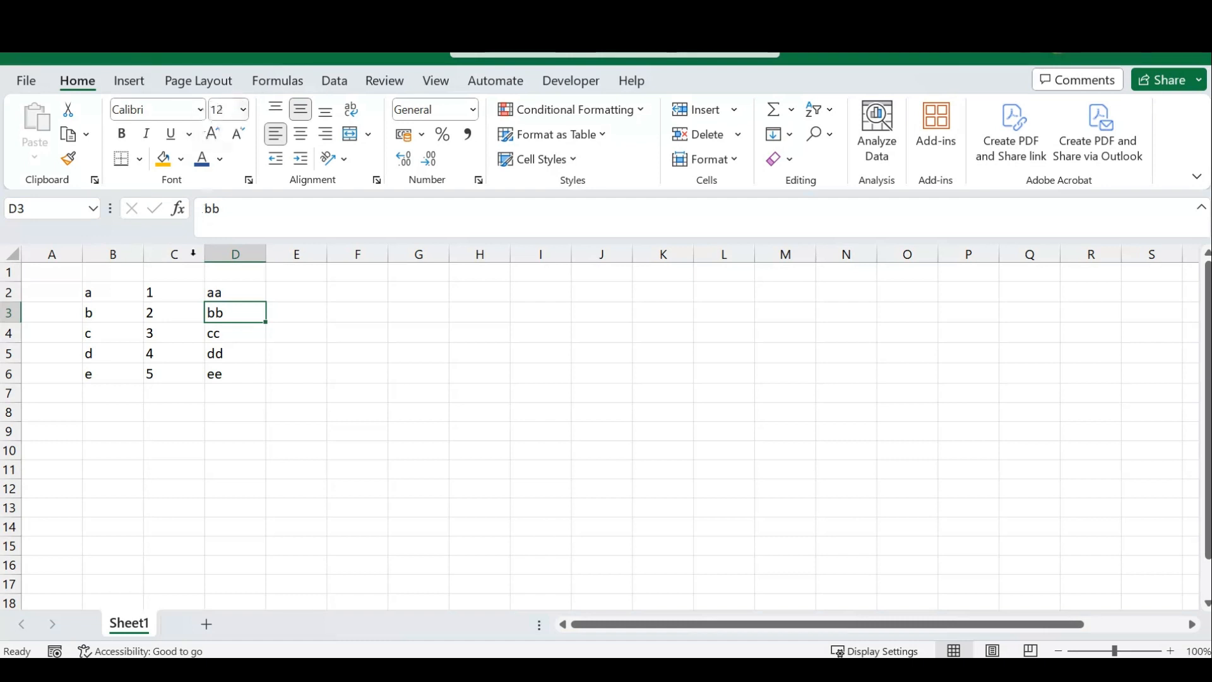
Decrease the font size of the data range B2:D6 by one step to 11.
{"action": "left_click_drag", "start_coordinate": [115, 292], "coordinate": [230, 370]}
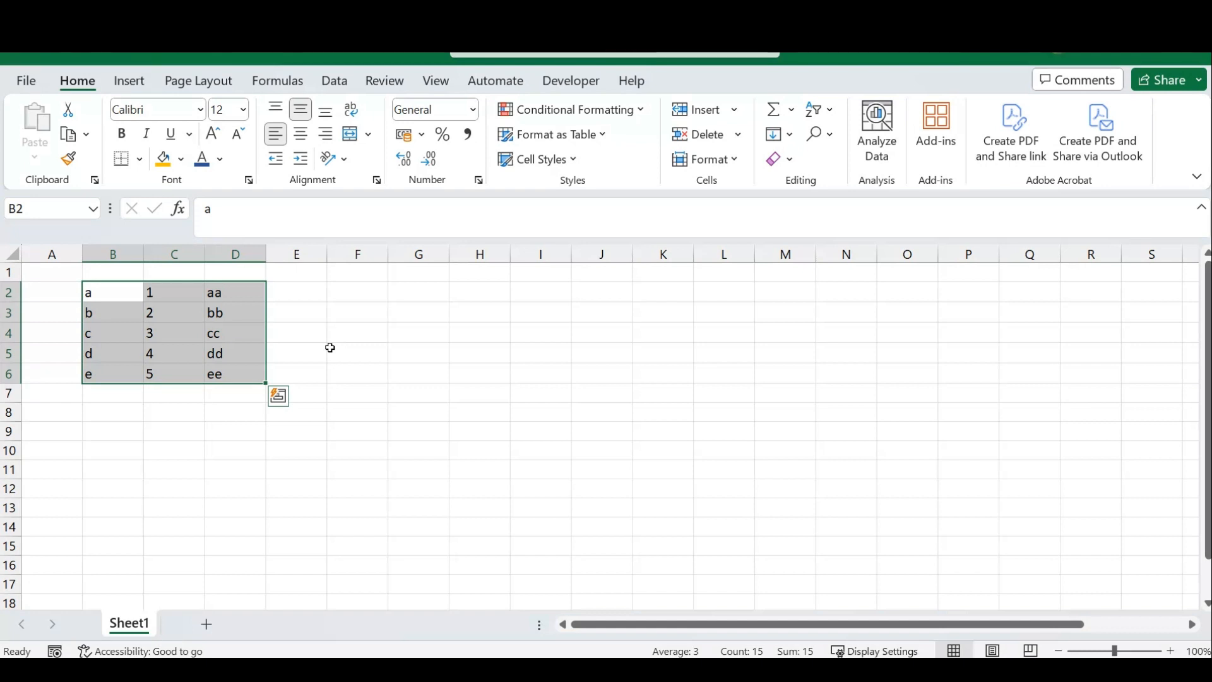
{"action": "key", "text": "alt"}
{"action": "key", "text": "h"}
{"action": "key", "text": "f"}
{"action": "key", "text": "k"}
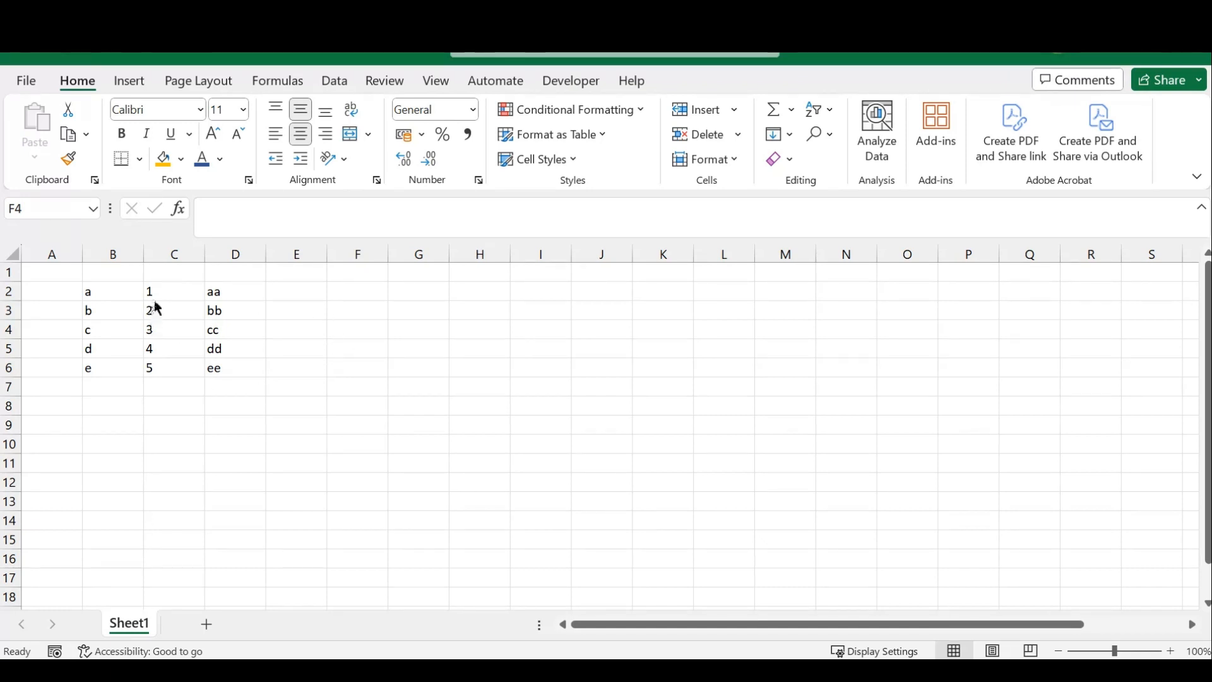
Apply the Percent Style number format to the numbers in cells C2:C6.
{"action": "left_click_drag", "start_coordinate": [168, 292], "coordinate": [167, 371]}
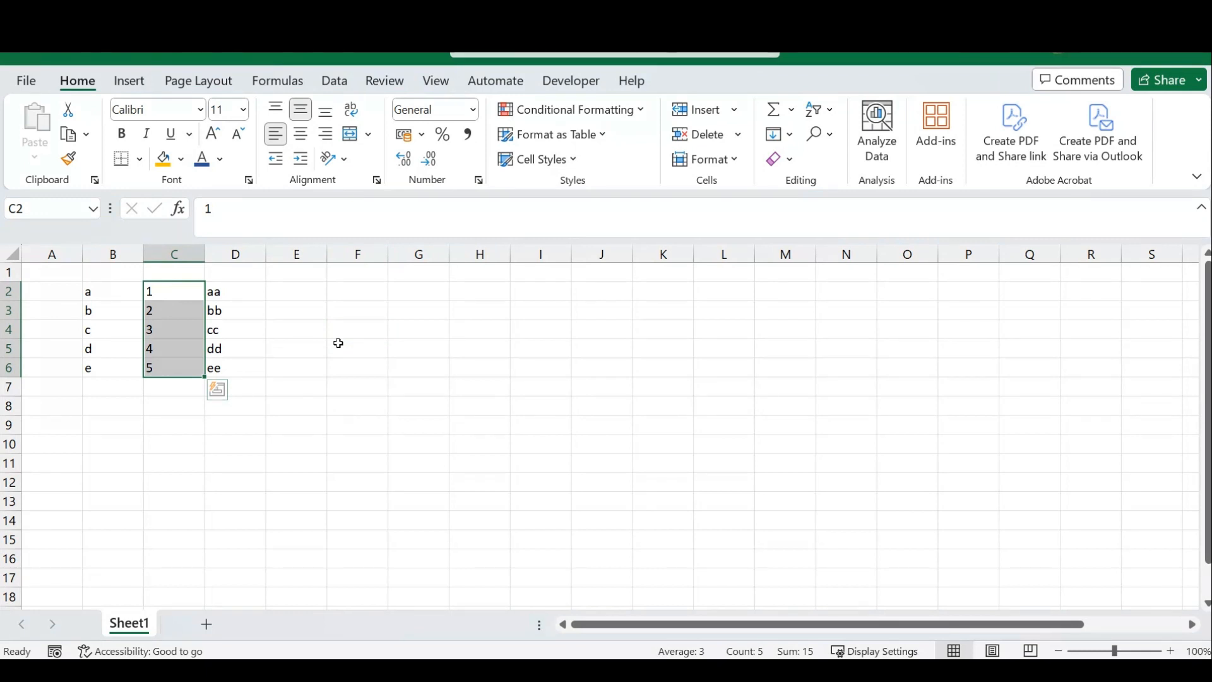
{"action": "key", "text": "alt"}
{"action": "key", "text": "h"}
{"action": "key", "text": "p"}
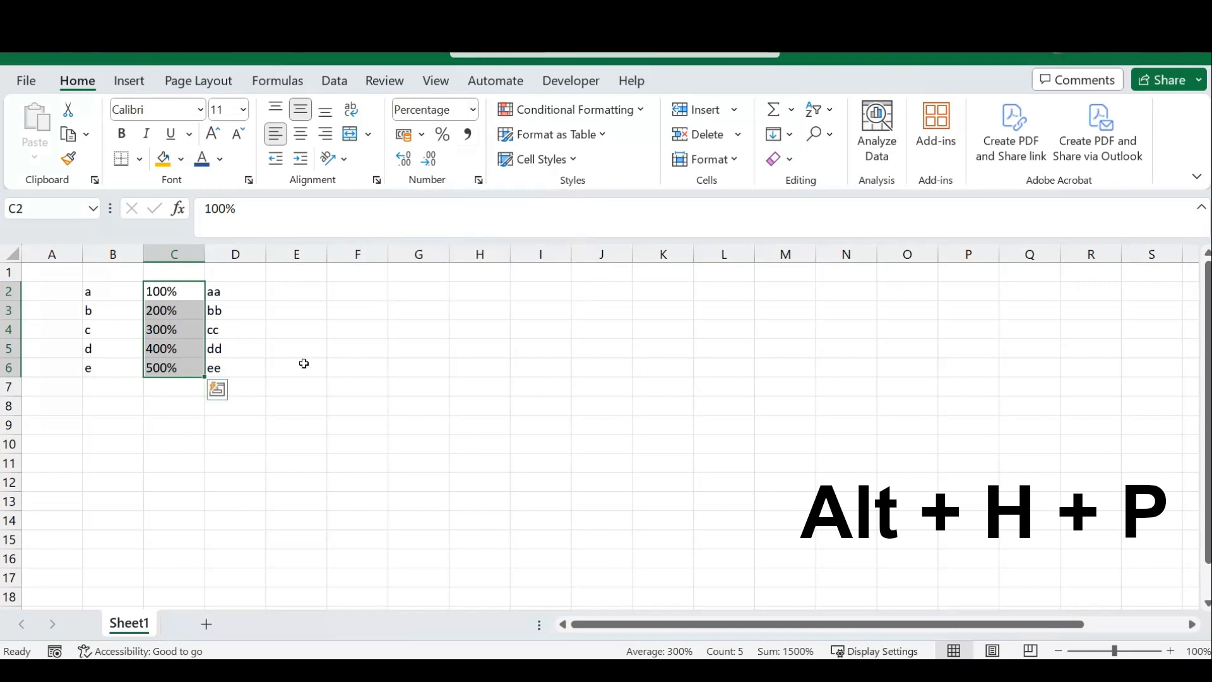
{"action": "left_click", "coordinate": [288, 345]}
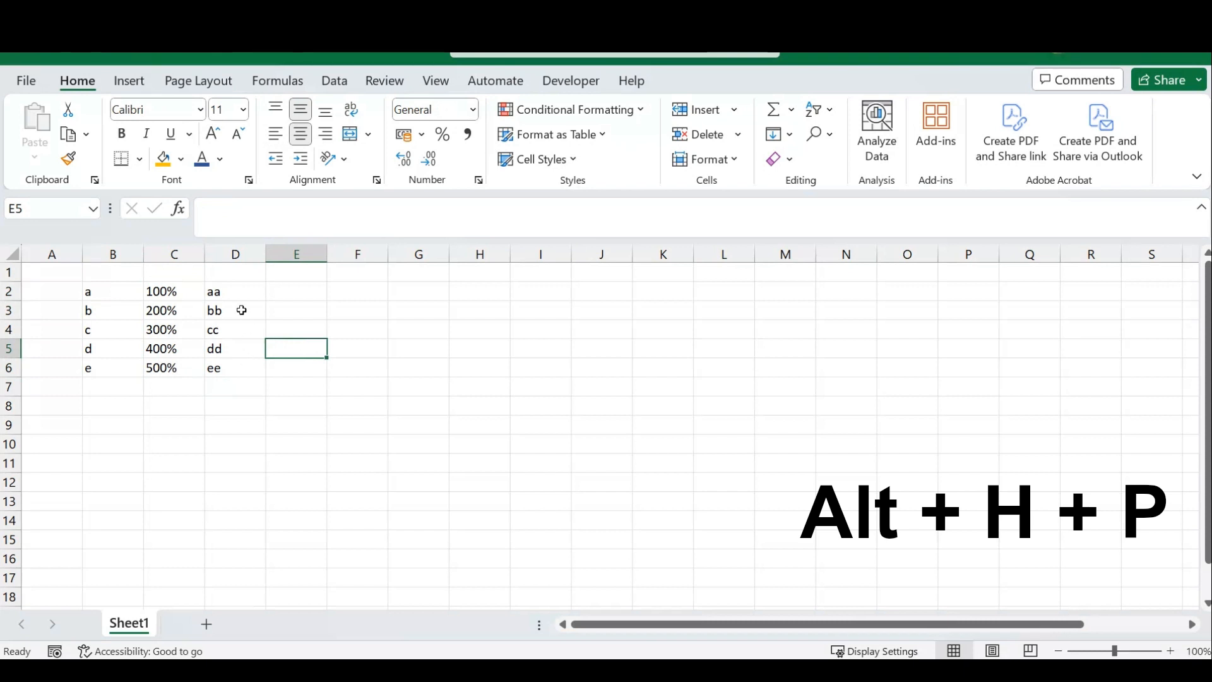
Try the Percent Style number format on the text cell D2 containing "aa".
{"action": "left_click", "coordinate": [224, 292]}
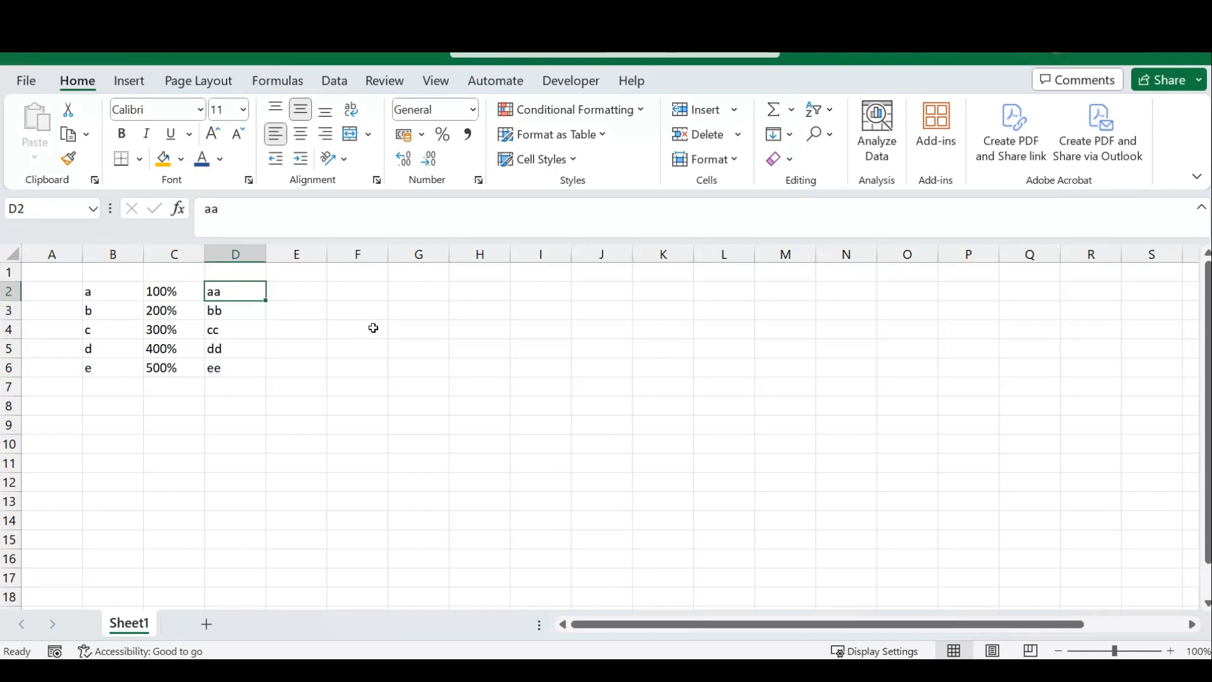
{"action": "key", "text": "alt"}
{"action": "key", "text": "h"}
{"action": "key", "text": "p"}
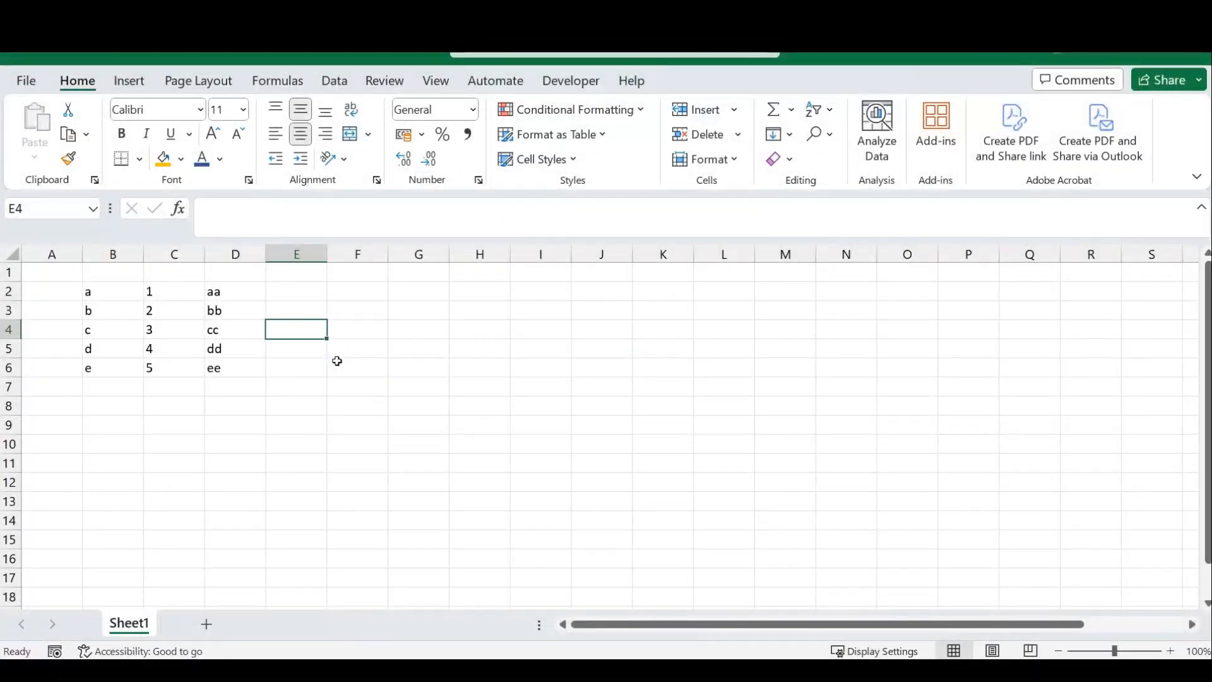
{"action": "left_click_drag", "start_coordinate": [111, 290], "coordinate": [210, 358]}
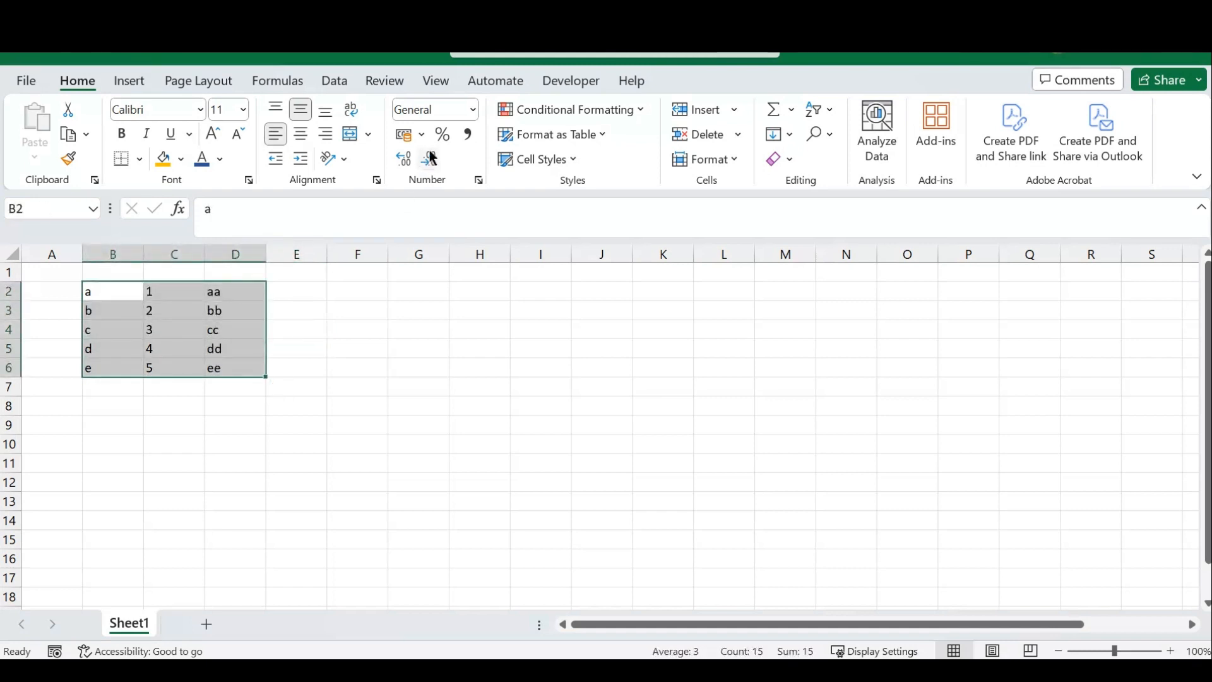
{"action": "left_click", "coordinate": [320, 329]}
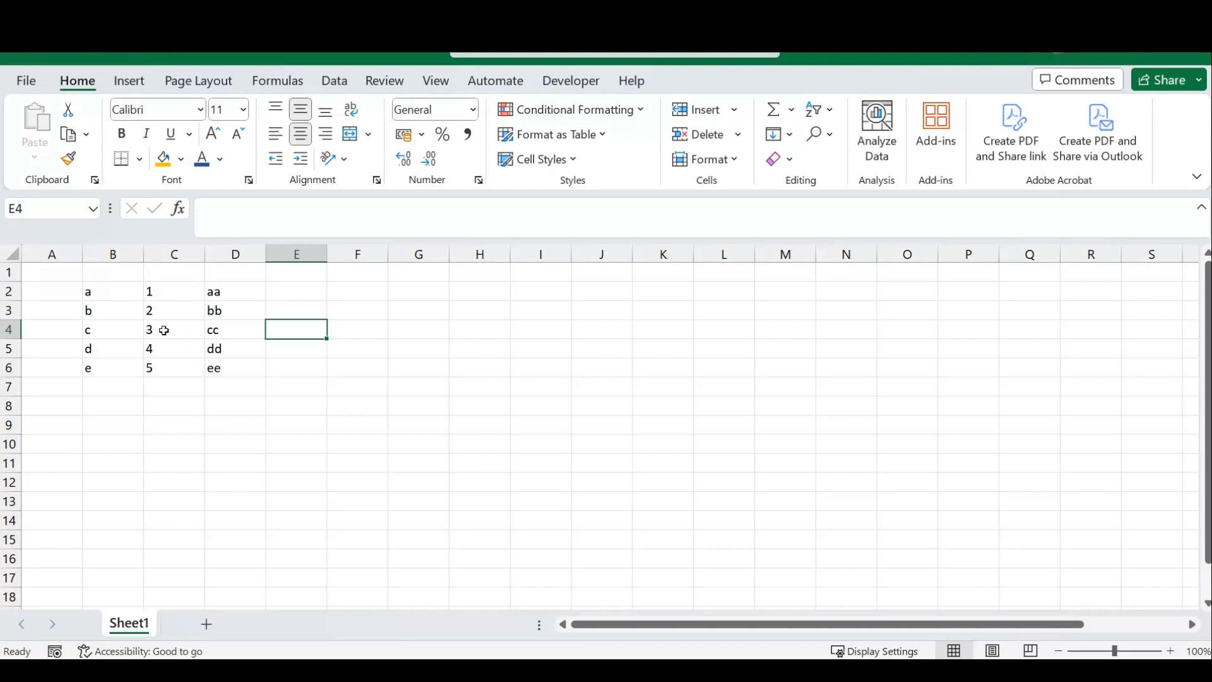
Apply the Comma Style number format to the numbers in cells C2:C6.
{"action": "left_click_drag", "start_coordinate": [167, 291], "coordinate": [169, 366]}
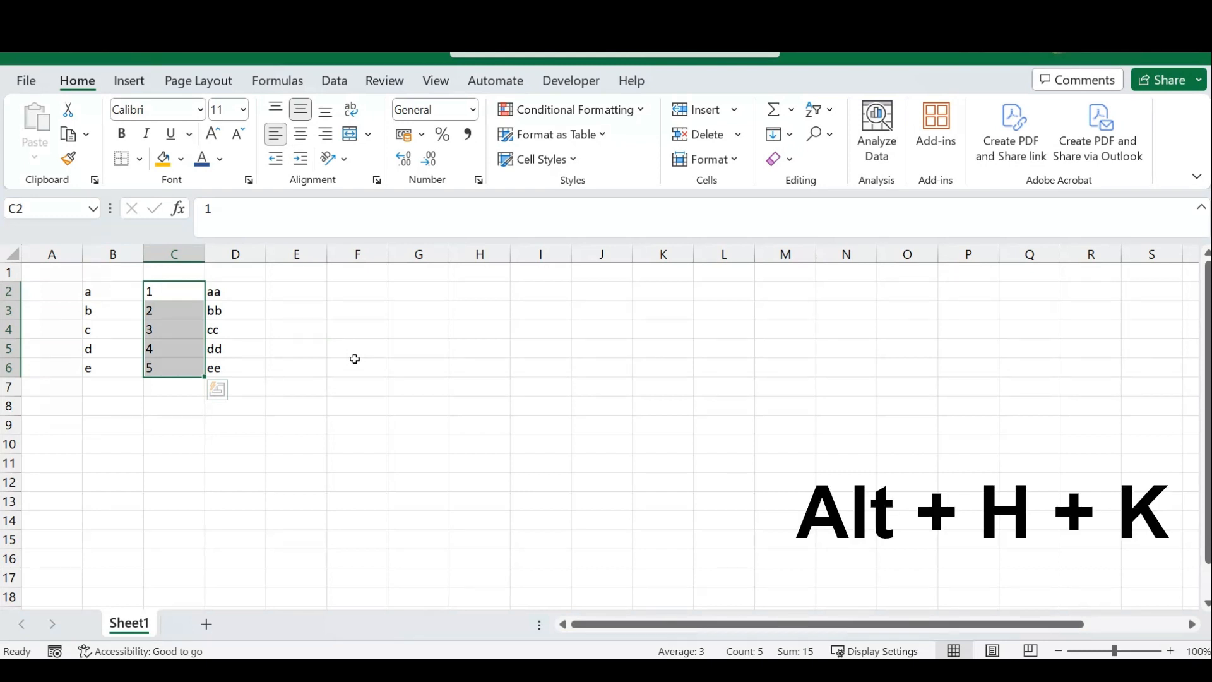
{"action": "key", "text": "alt"}
{"action": "key", "text": "h"}
{"action": "key", "text": "k"}
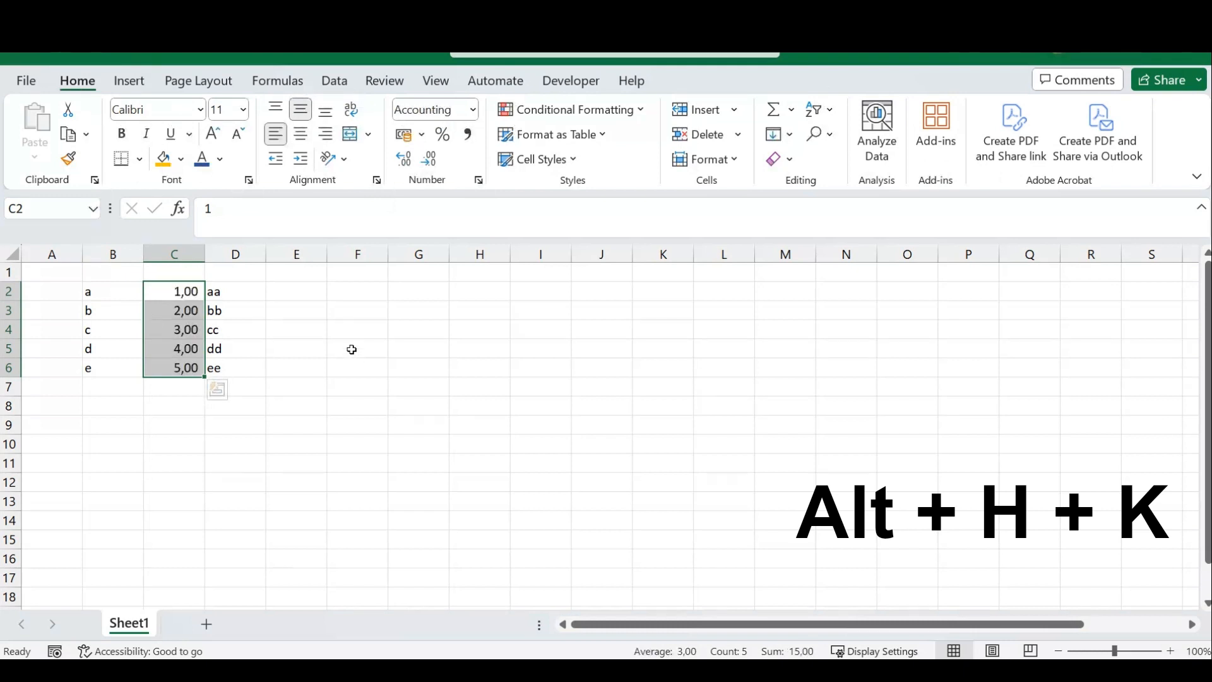
{"action": "left_click", "coordinate": [166, 406]}
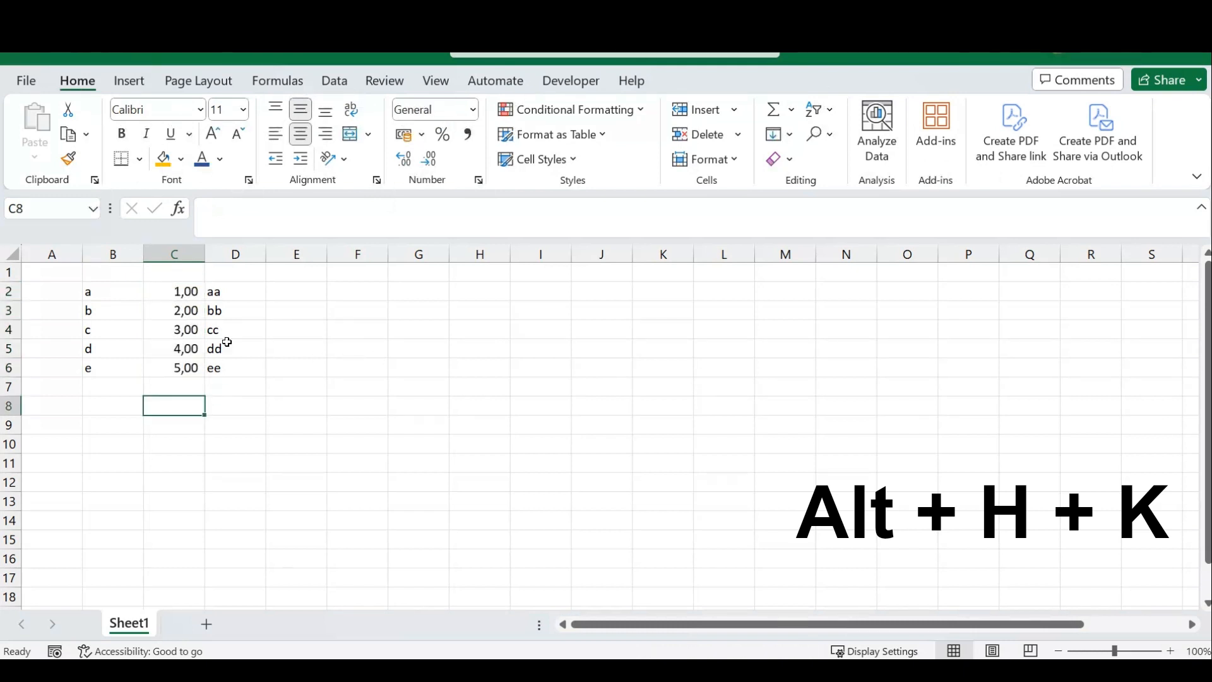